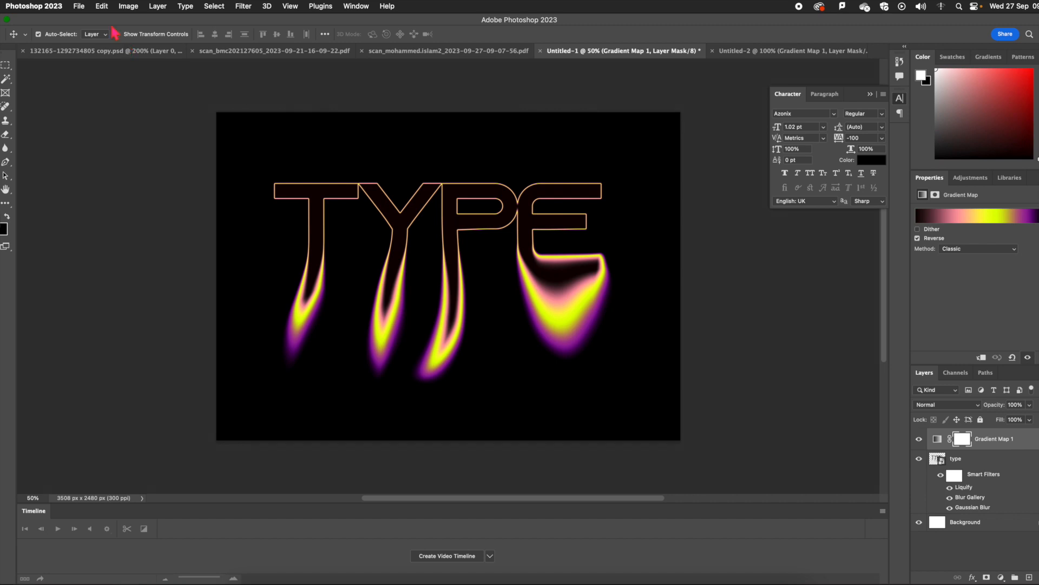
Step: Create a new document from the A4 print preset in landscape orientation, named "liquid text"
{"action": "left_click", "coordinate": [78, 6]}
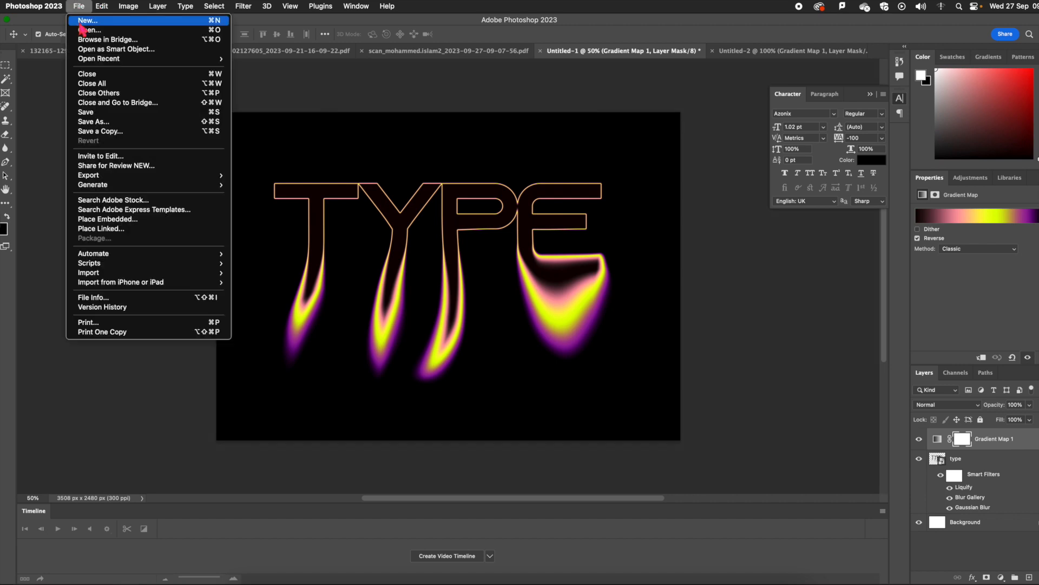
{"action": "left_click", "coordinate": [82, 21]}
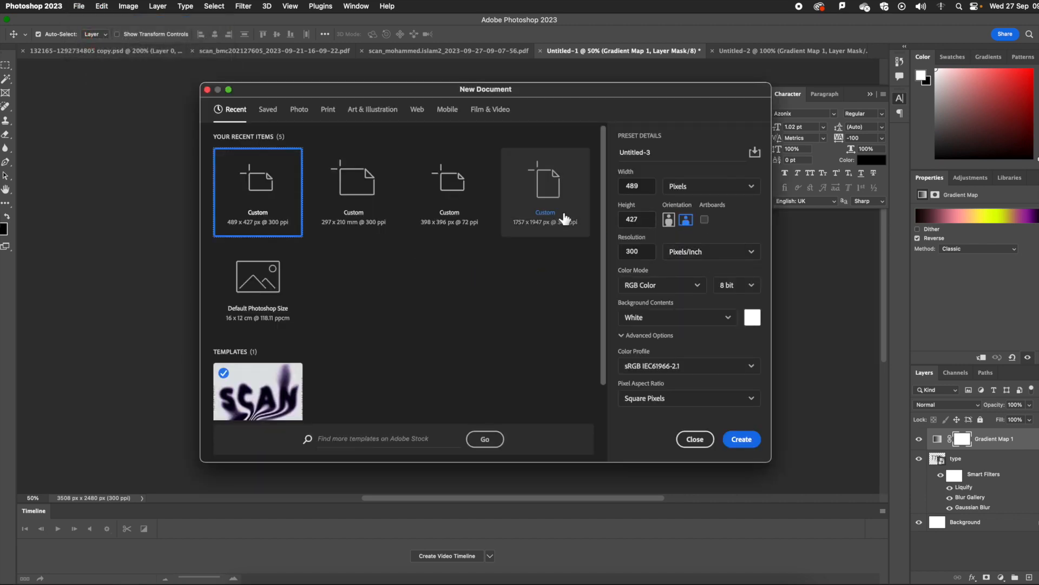
{"action": "left_click", "coordinate": [329, 110]}
{"action": "left_click", "coordinate": [545, 200]}
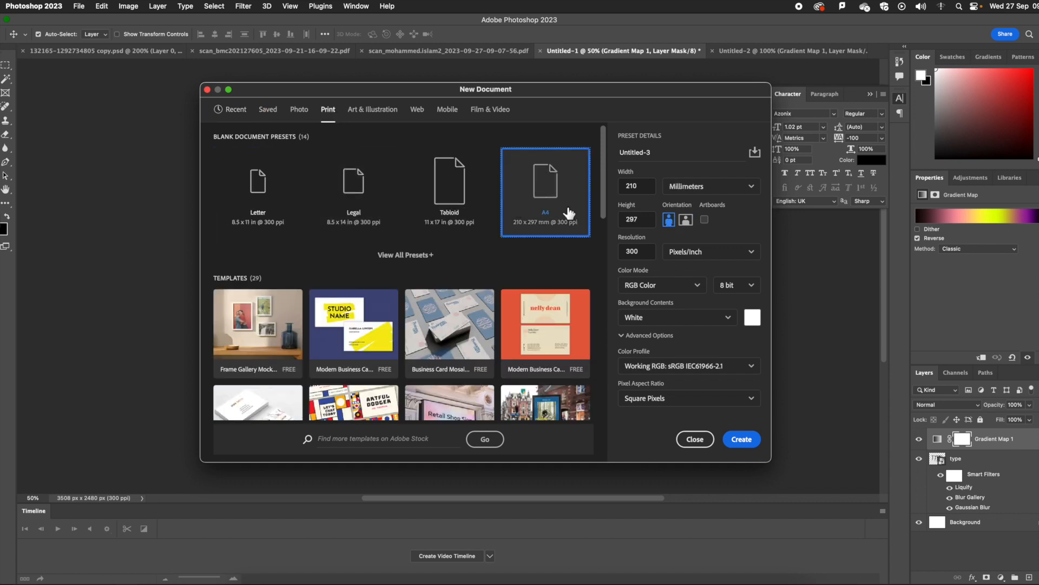
{"action": "left_click", "coordinate": [686, 219]}
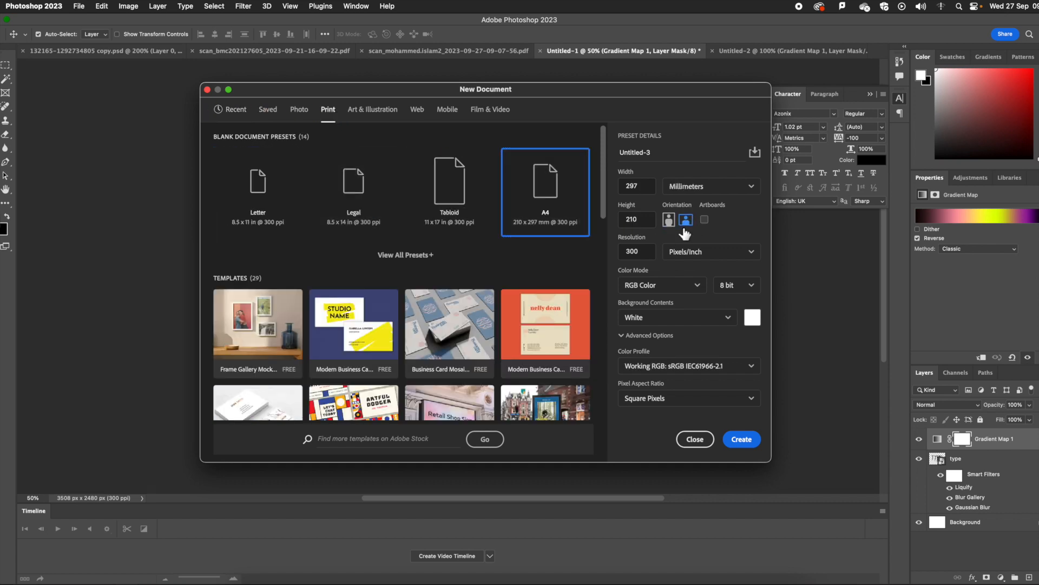
{"action": "left_click", "coordinate": [673, 157]}
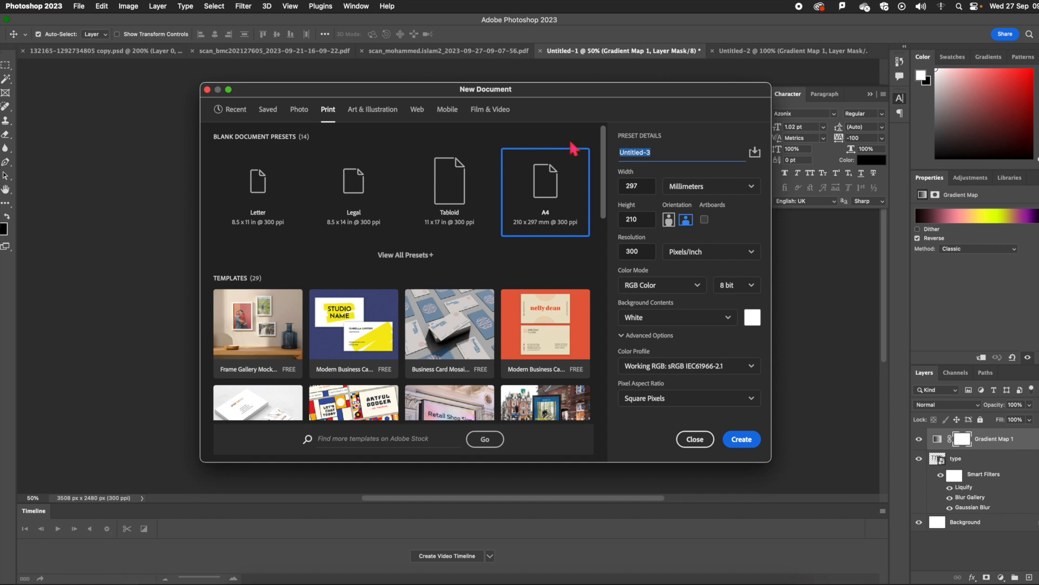
{"action": "type", "text": "I"}
{"action": "left_click", "coordinate": [745, 441]}
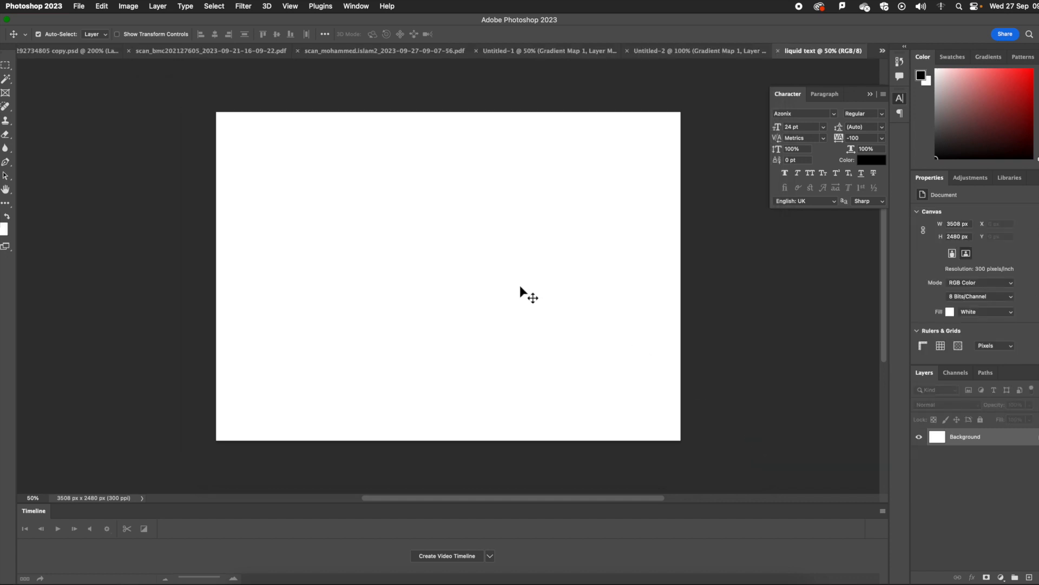
Step: Add a text layer reading "CREATE" on the left half of the blank canvas
{"action": "key", "text": "t"}
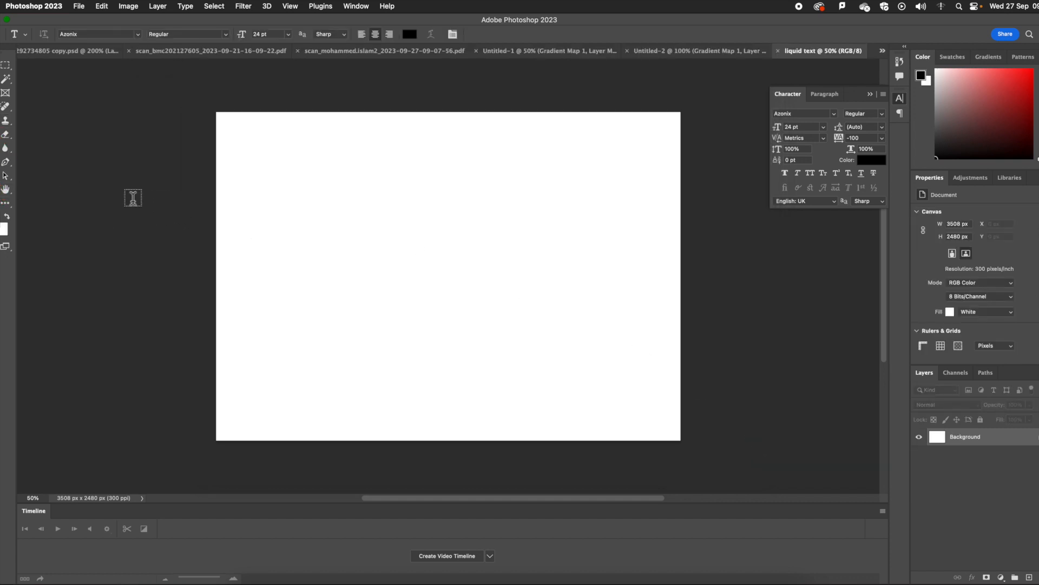
{"action": "left_click", "coordinate": [287, 271]}
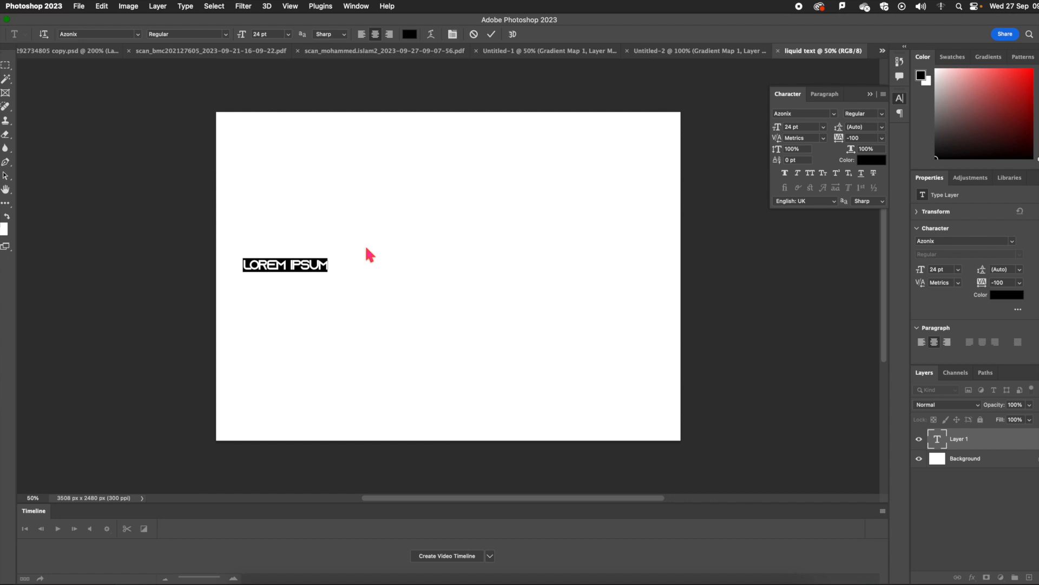
{"action": "type", "text": "CREATE"}
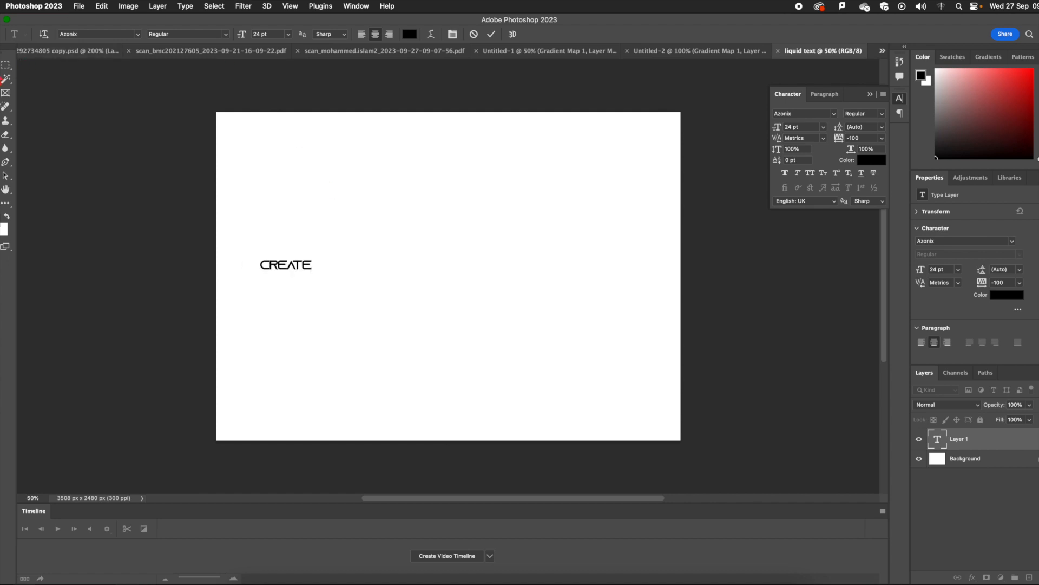
{"action": "key", "text": "ctrl+Return"}
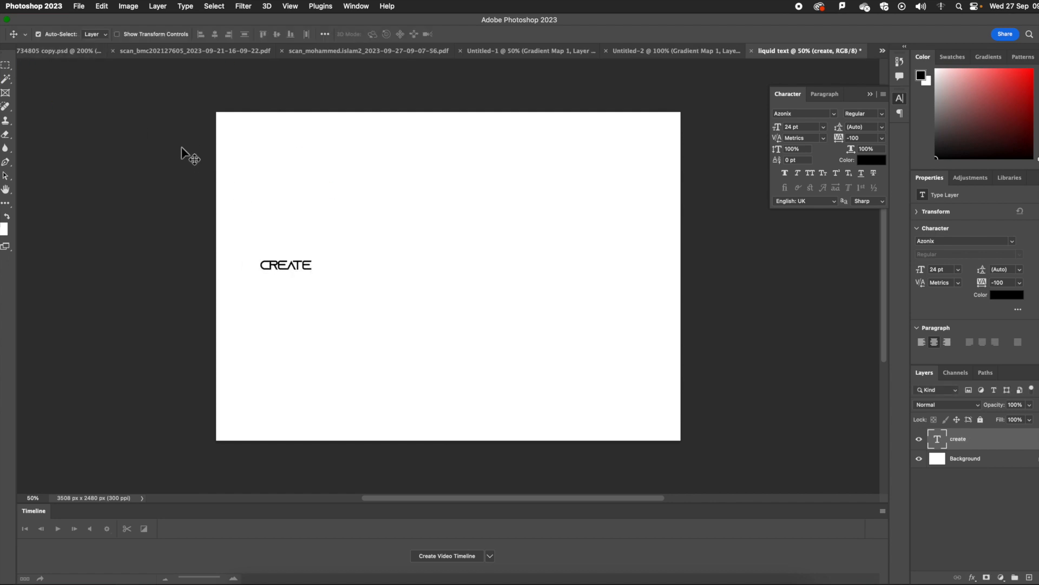
Step: Scale the CREATE text up to about 183 pt and place it across the canvas, slightly above the centre
{"action": "key", "text": "ctrl+t"}
{"action": "left_click", "coordinate": [126, 7]}
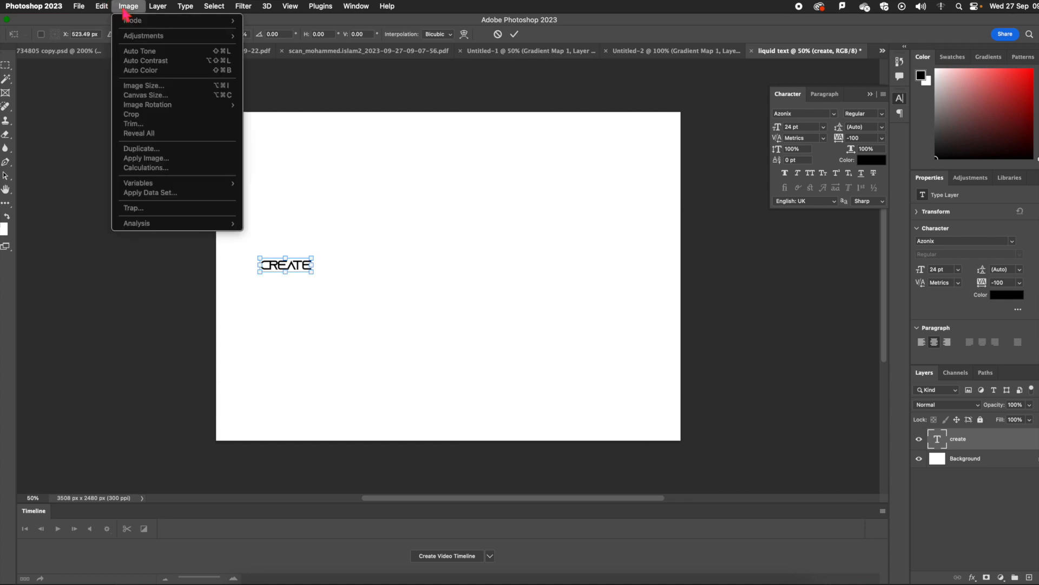
{"action": "mouse_move", "coordinate": [113, 9]}
{"action": "mouse_move", "coordinate": [141, 240]}
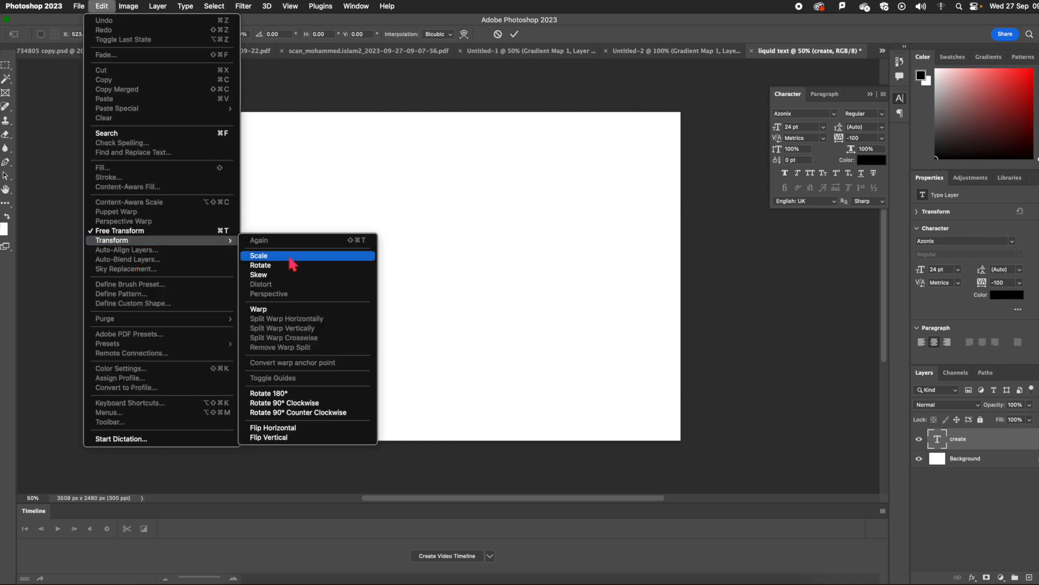
{"action": "left_click", "coordinate": [295, 260]}
{"action": "left_click_drag", "start_coordinate": [315, 258], "coordinate": [632, 178]}
{"action": "left_click_drag", "start_coordinate": [528, 230], "coordinate": [522, 253]}
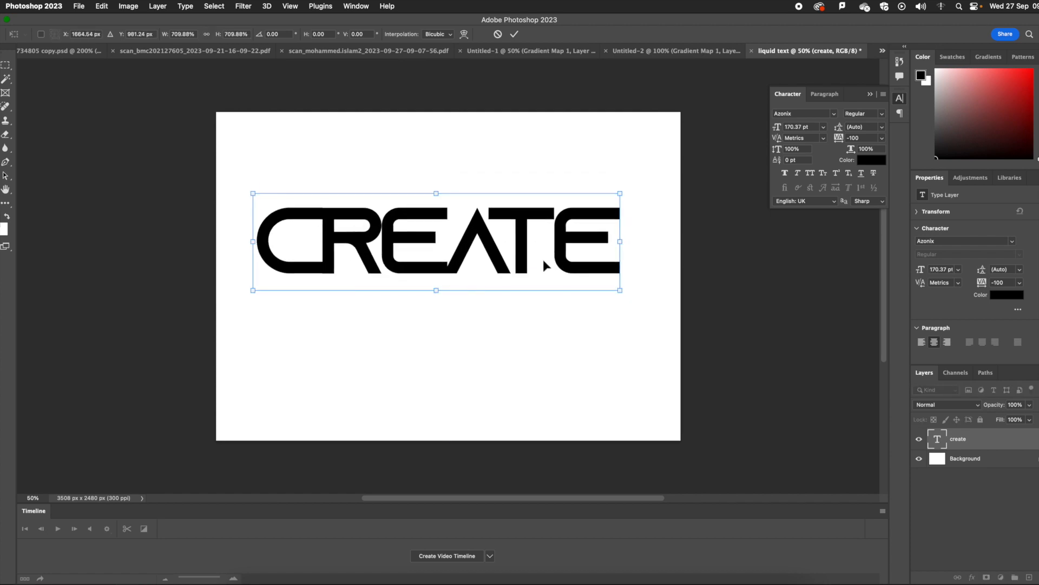
{"action": "left_click_drag", "start_coordinate": [621, 292], "coordinate": [647, 297]}
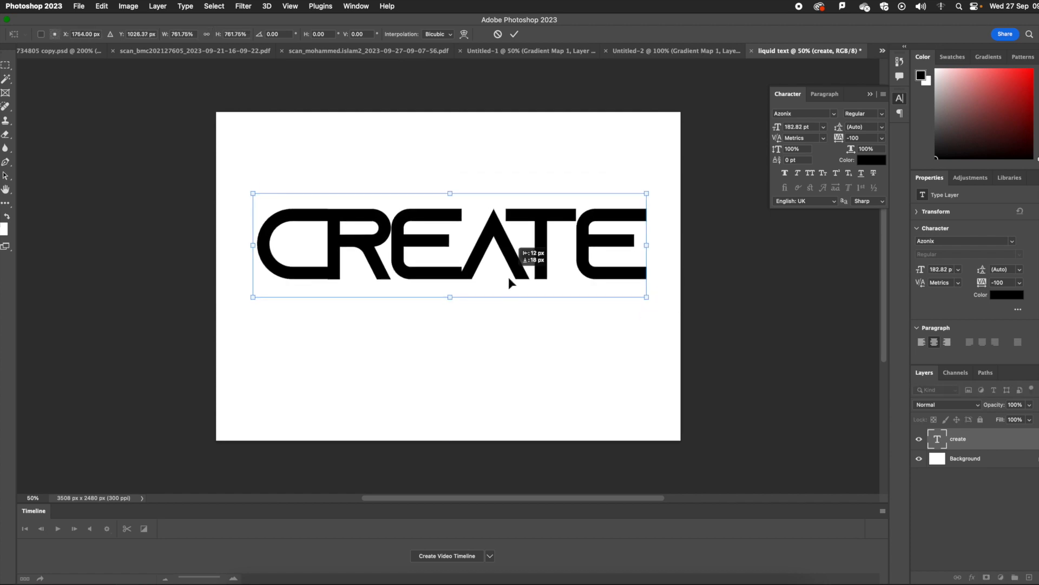
{"action": "left_click_drag", "start_coordinate": [512, 277], "coordinate": [513, 293]}
{"action": "key", "text": "Return"}
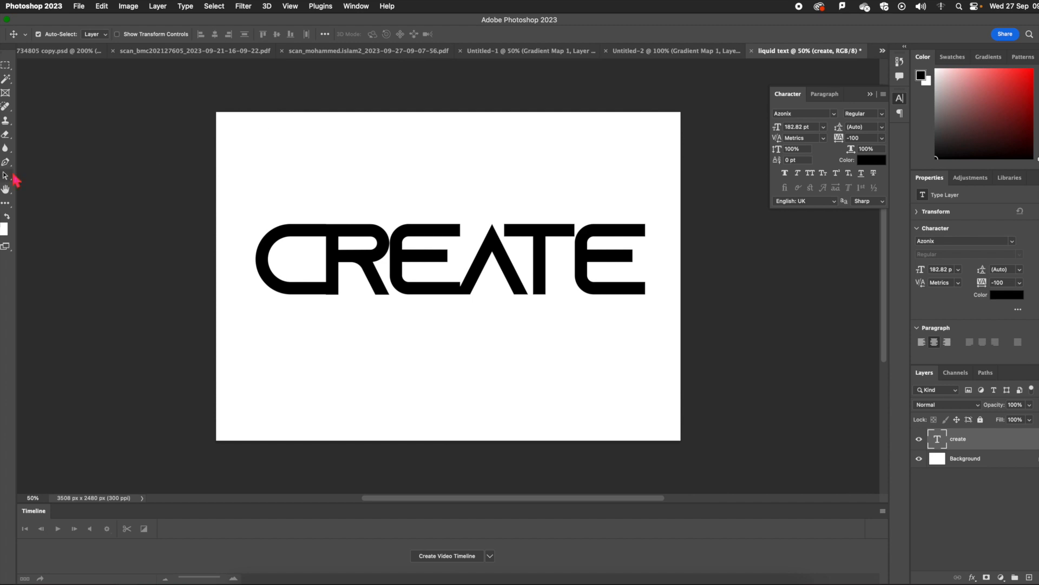
Step: Change the CREATE text's font to Apex Mk2 and nudge the text slightly up and to the left
{"action": "key", "text": "t"}
{"action": "double_click", "coordinate": [379, 270]}
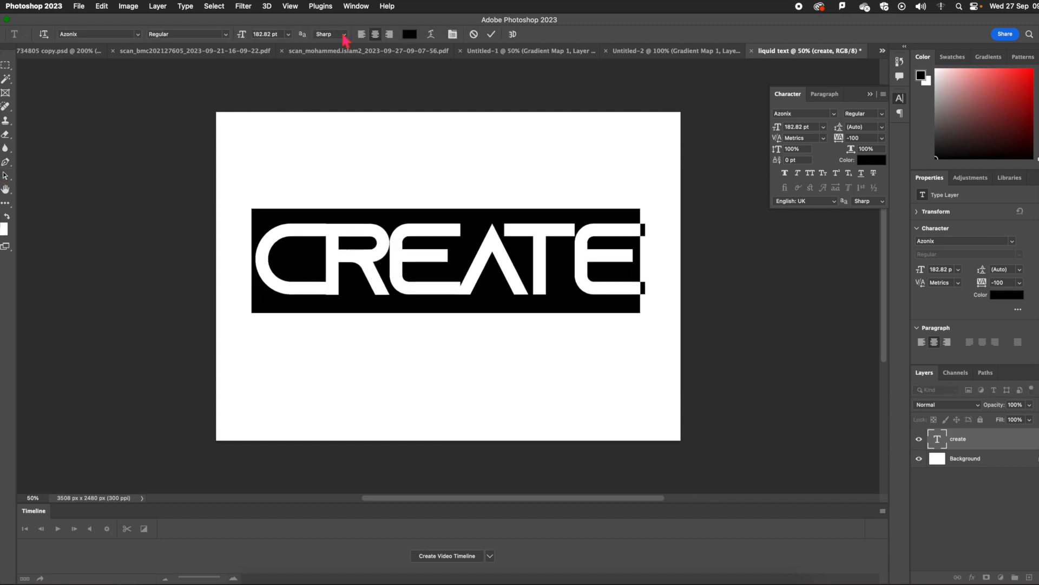
{"action": "left_click", "coordinate": [138, 34]}
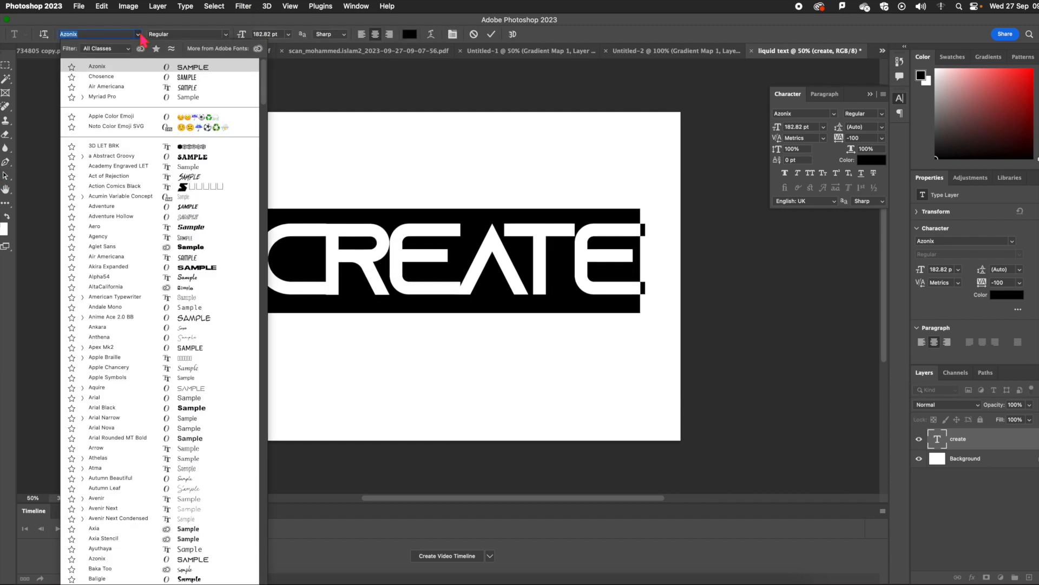
{"action": "scroll", "coordinate": [167, 409], "scroll_direction": "down", "scroll_amount": 3}
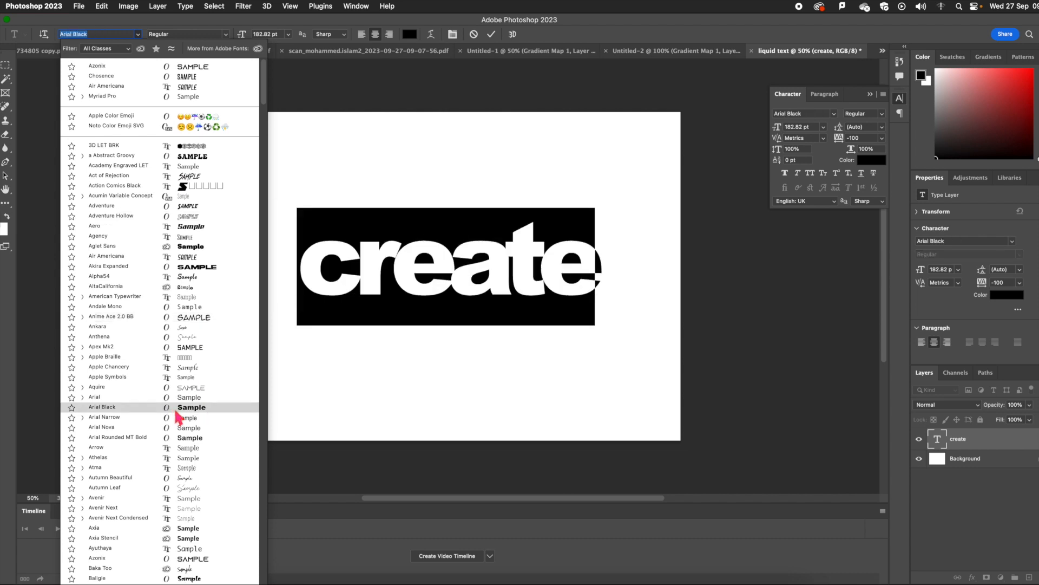
{"action": "scroll", "coordinate": [181, 420], "scroll_direction": "down", "scroll_amount": 2}
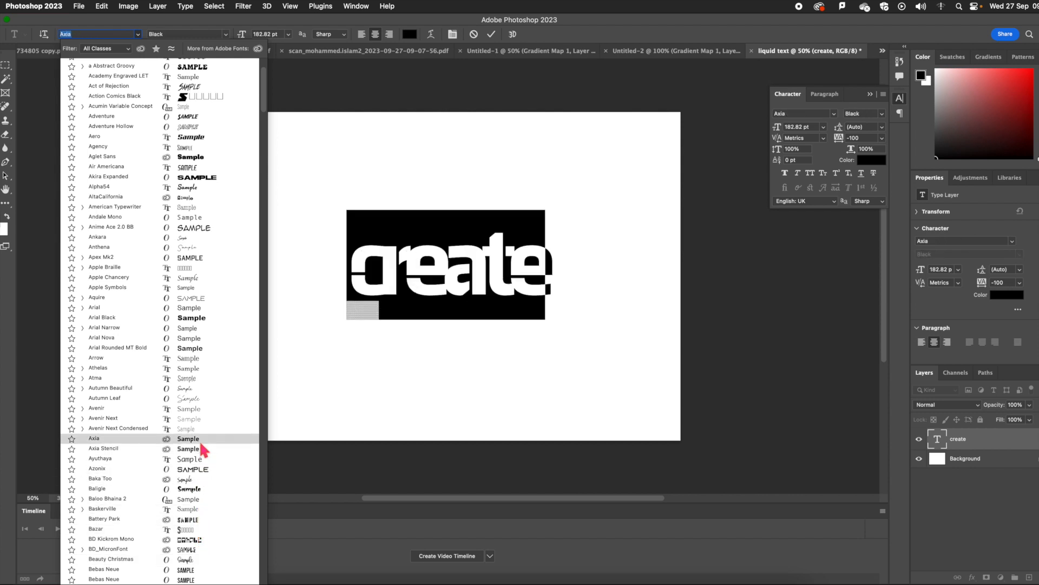
{"action": "scroll", "coordinate": [199, 436], "scroll_direction": "down", "scroll_amount": 1}
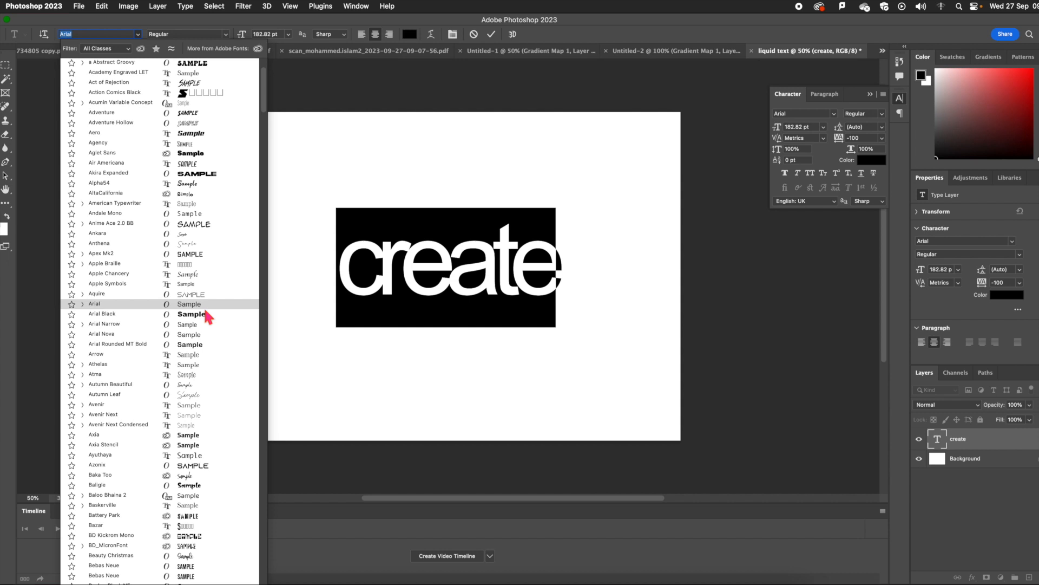
{"action": "left_click", "coordinate": [204, 254]}
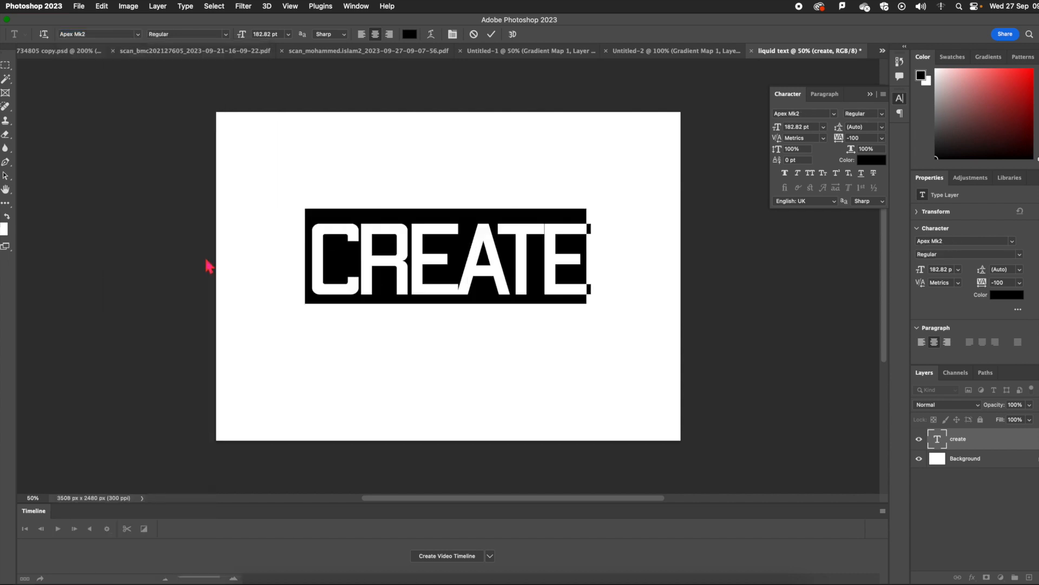
{"action": "key", "text": "Escape"}
{"action": "key", "text": "v"}
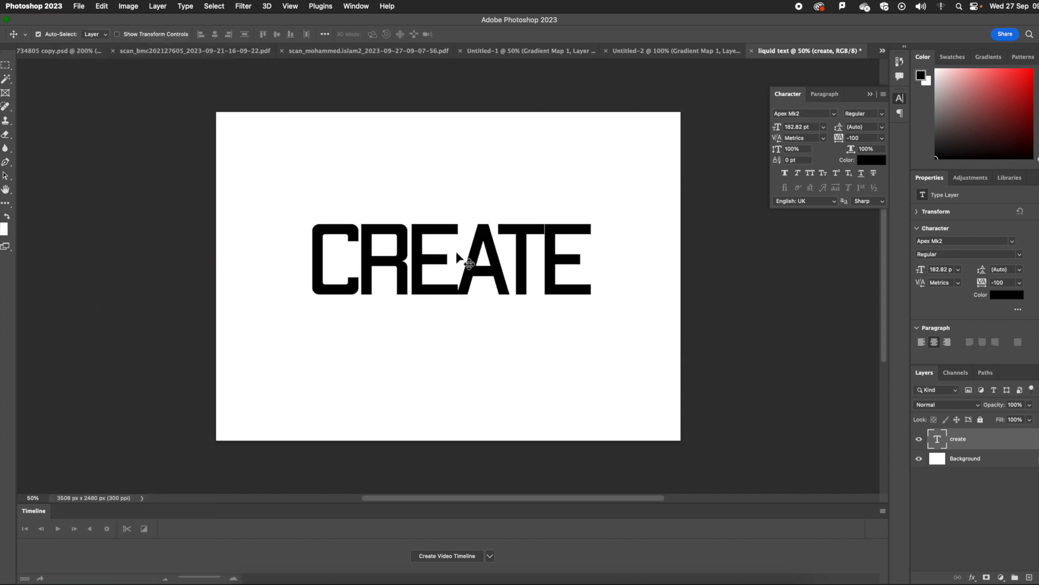
{"action": "left_click_drag", "start_coordinate": [467, 255], "coordinate": [469, 250]}
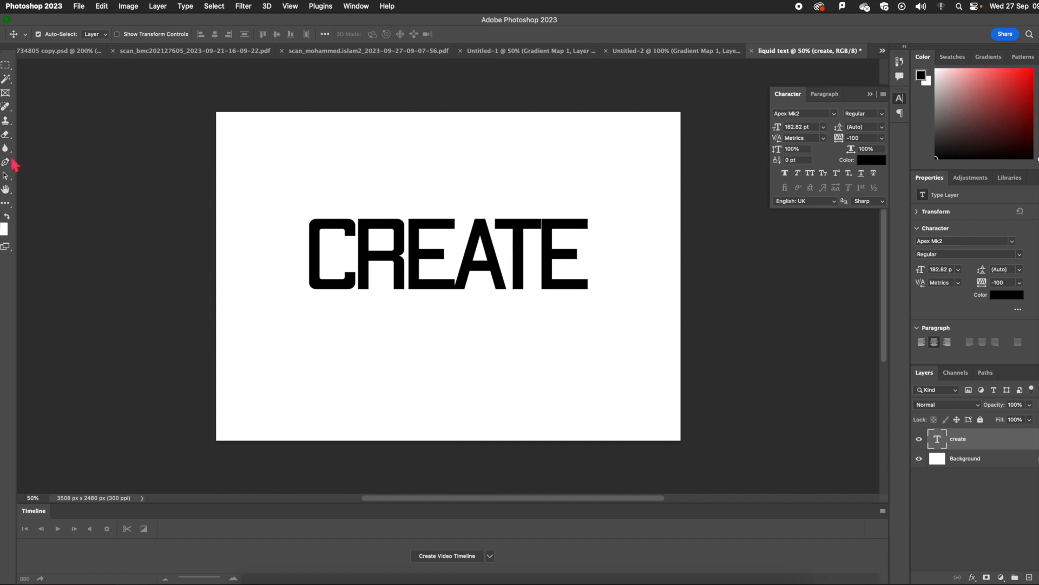
Step: Set the tracking of the whole CREATE text to -50
{"action": "key", "text": "t"}
{"action": "double_click", "coordinate": [409, 246]}
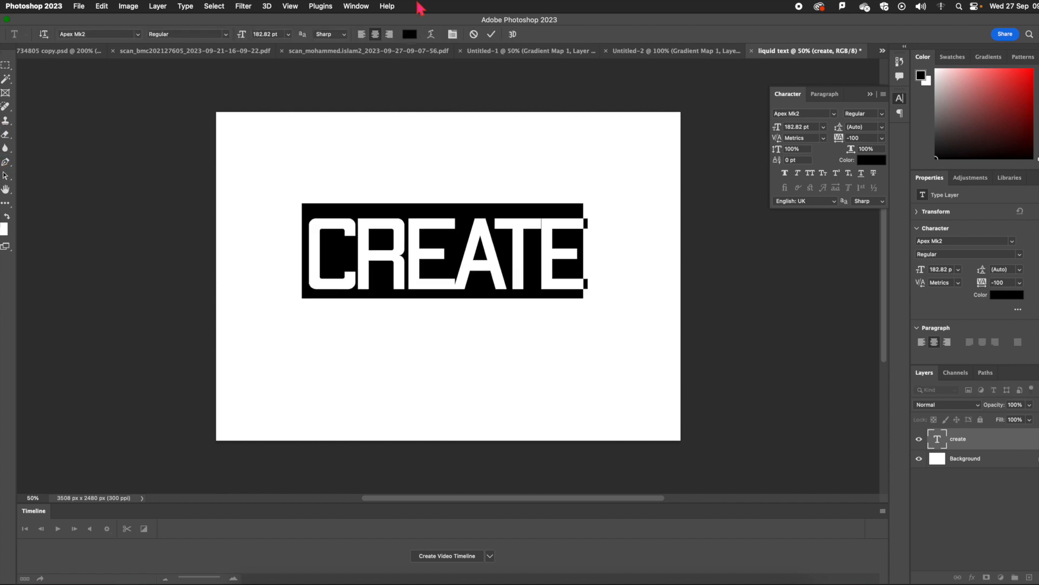
{"action": "left_click", "coordinate": [350, 7]}
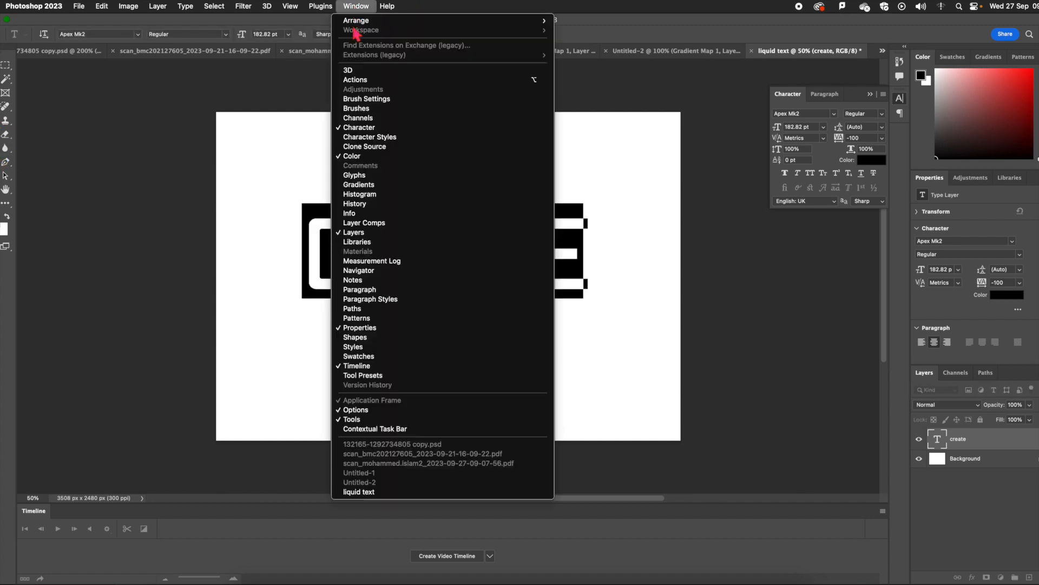
{"action": "left_click", "coordinate": [381, 128]}
{"action": "left_click", "coordinate": [357, 7]}
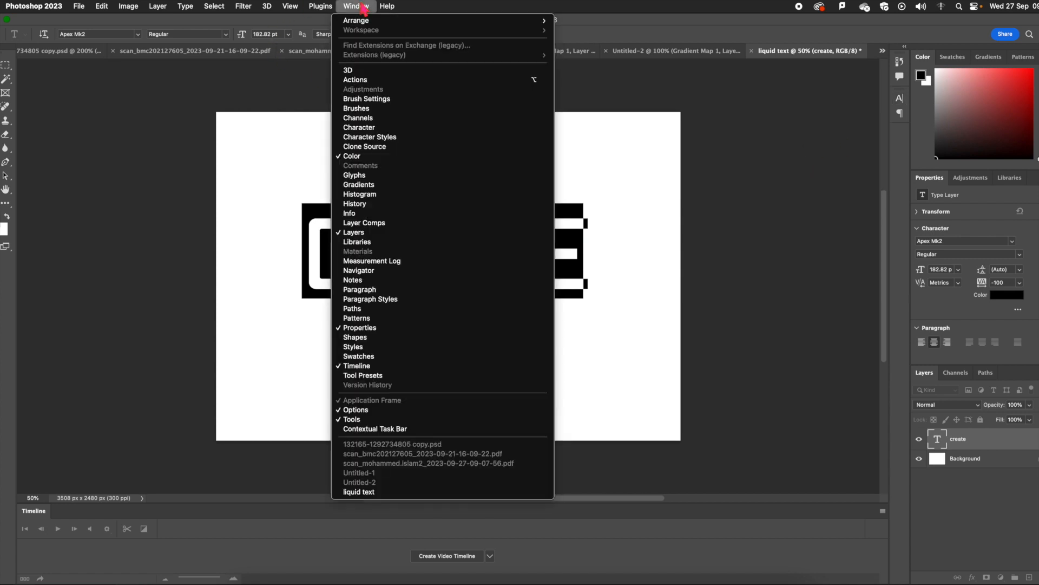
{"action": "left_click", "coordinate": [378, 127]}
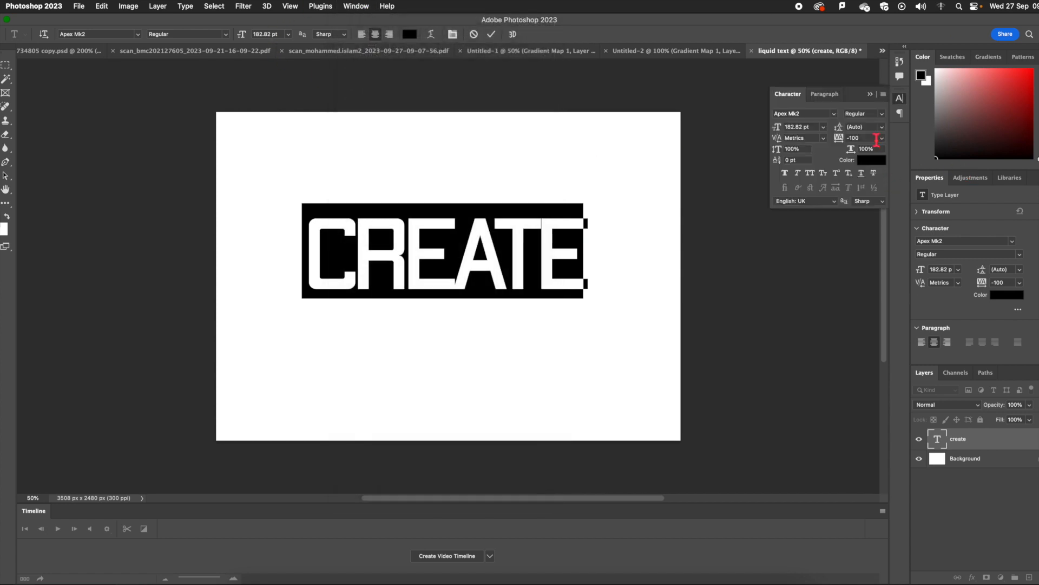
{"action": "left_click", "coordinate": [882, 138]}
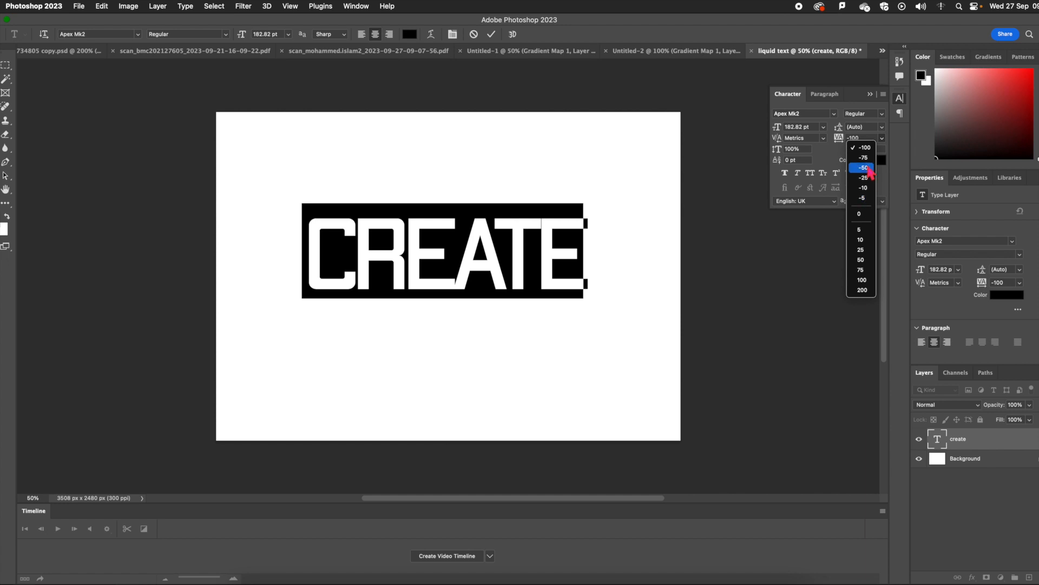
{"action": "left_click", "coordinate": [872, 216]}
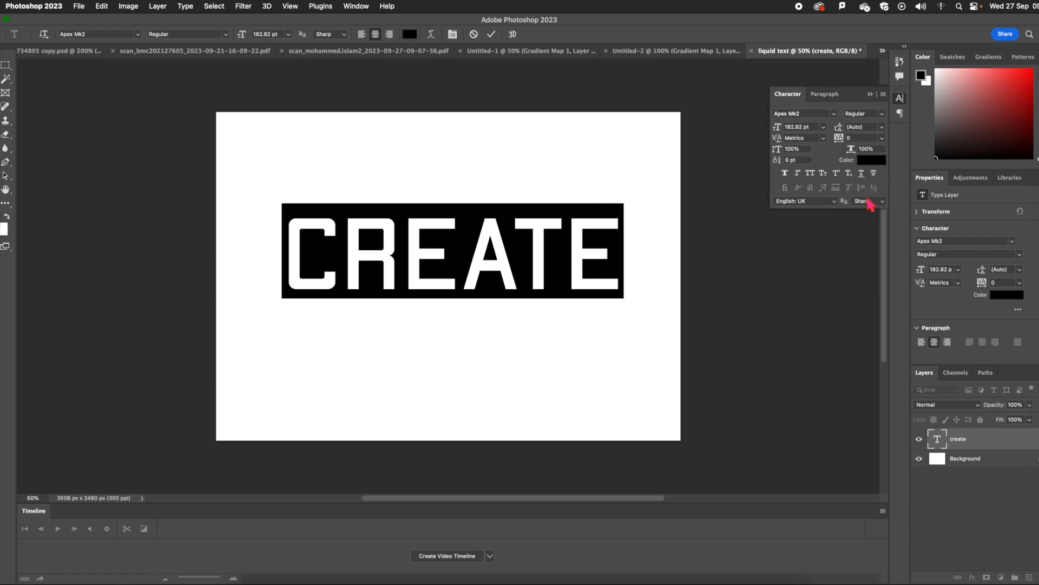
{"action": "left_click", "coordinate": [882, 139]}
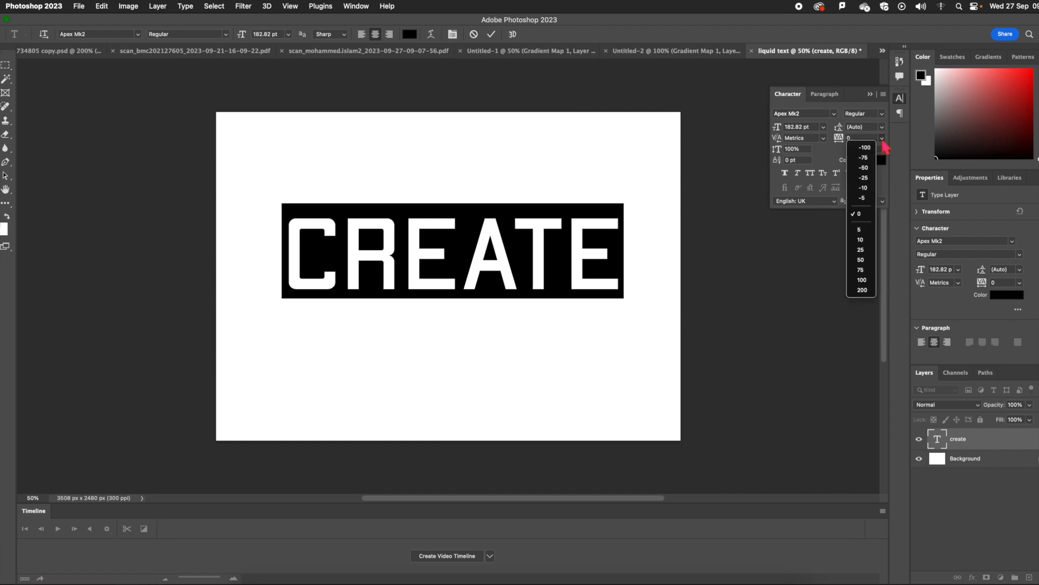
{"action": "left_click", "coordinate": [864, 168]}
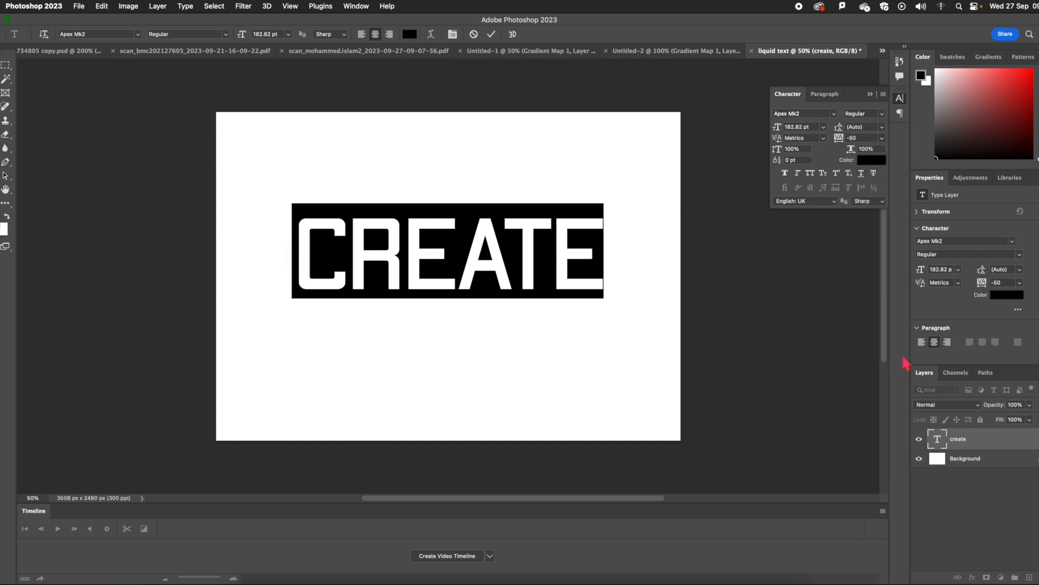
Step: Convert the CREATE text layer to a smart object
{"action": "right_click", "coordinate": [980, 440]}
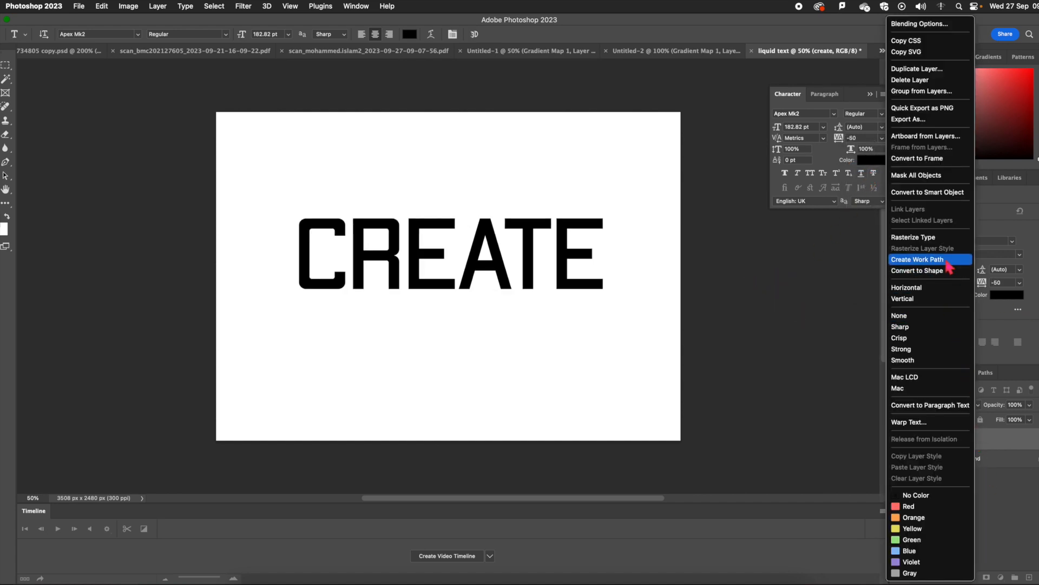
{"action": "left_click", "coordinate": [949, 194]}
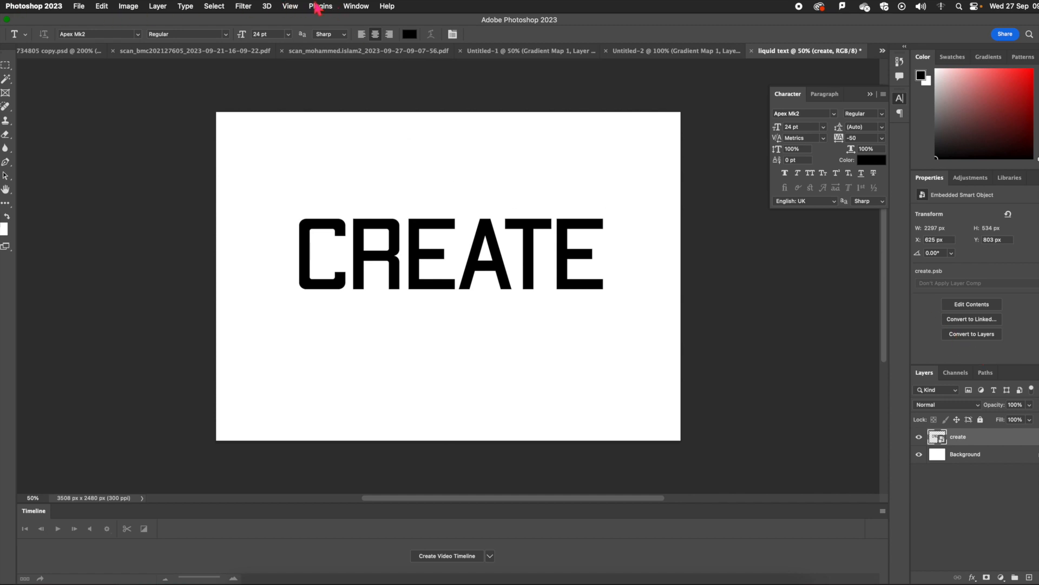
Step: Start a Tilt-Shift blur on the CREATE smart object and narrow its sharp zone to a thin horizontal band across the letters
{"action": "left_click", "coordinate": [252, 8]}
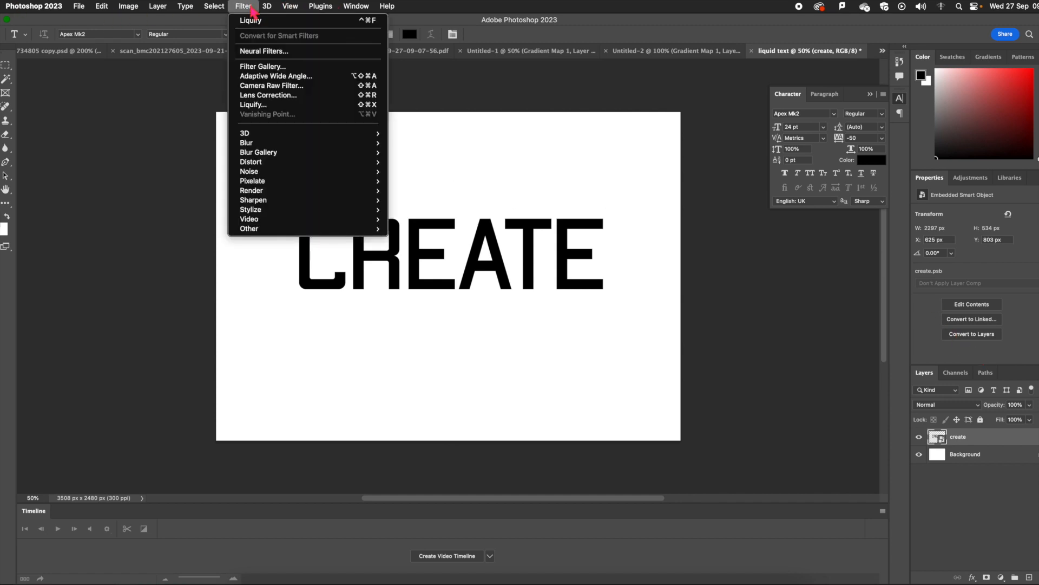
{"action": "mouse_move", "coordinate": [267, 155]}
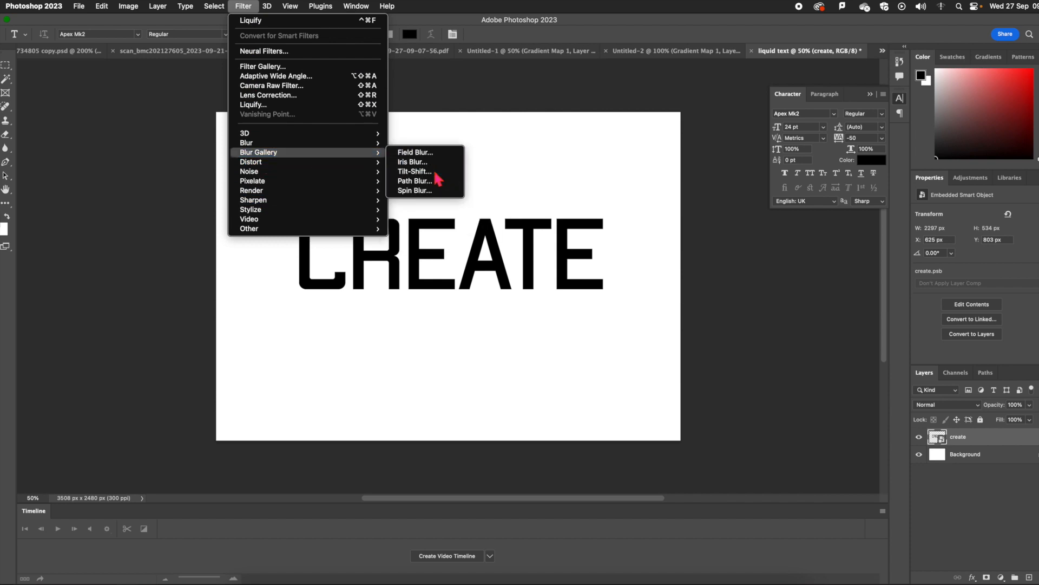
{"action": "left_click", "coordinate": [432, 172]}
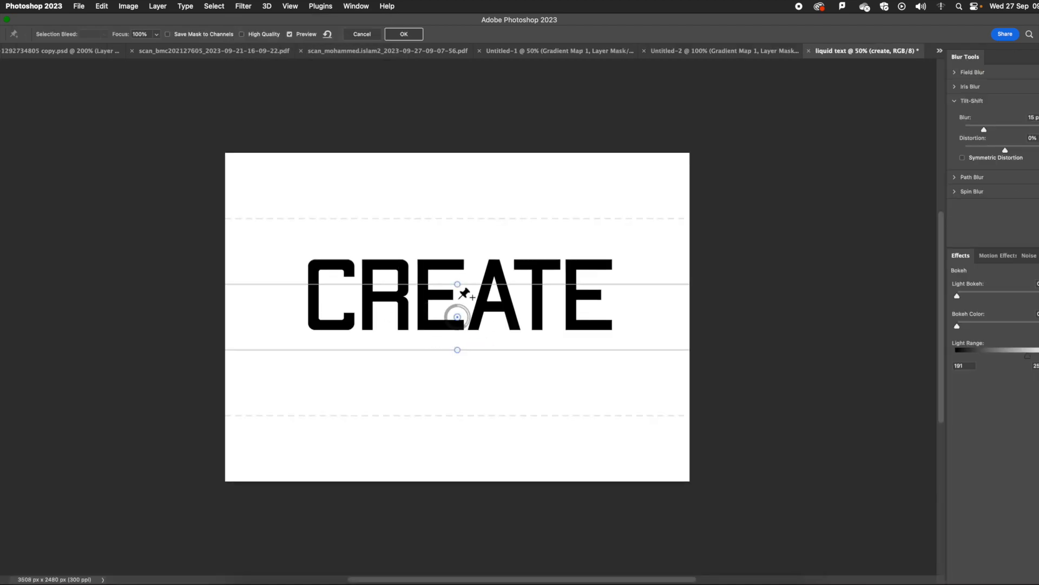
{"action": "left_click_drag", "start_coordinate": [295, 285], "coordinate": [295, 278]}
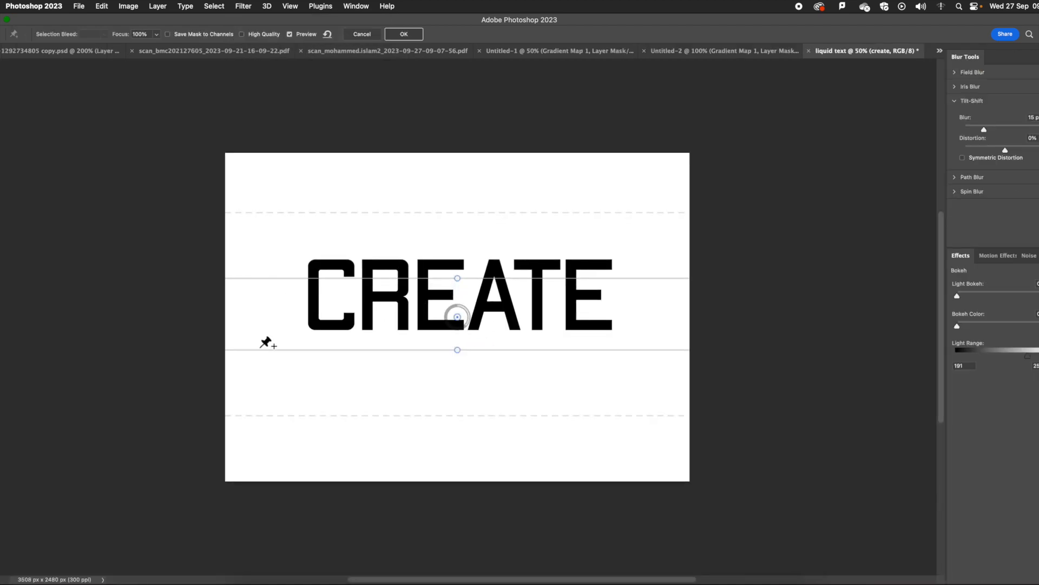
{"action": "left_click_drag", "start_coordinate": [264, 354], "coordinate": [266, 312]}
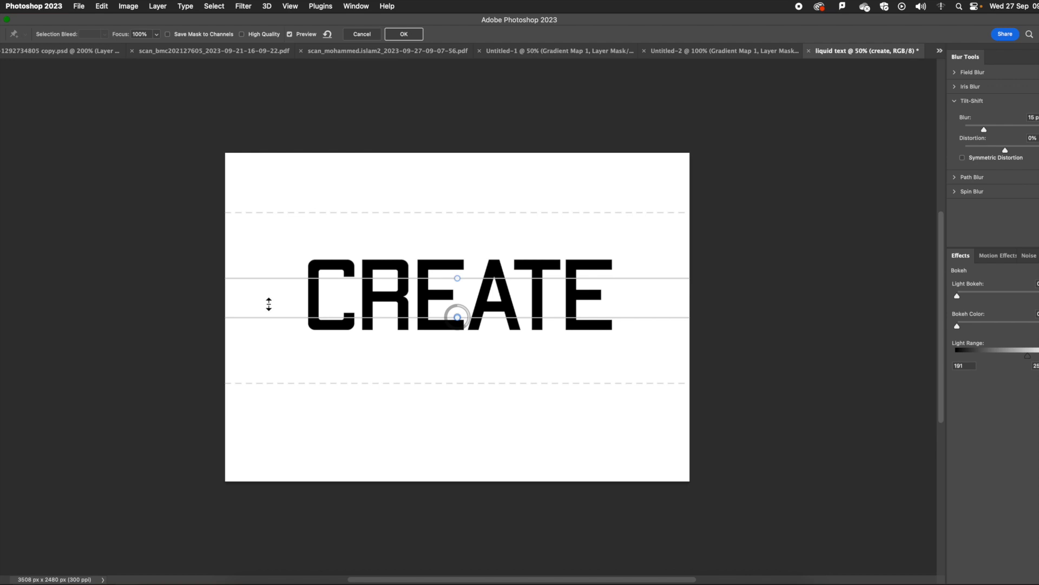
{"action": "left_click_drag", "start_coordinate": [275, 282], "coordinate": [276, 250]}
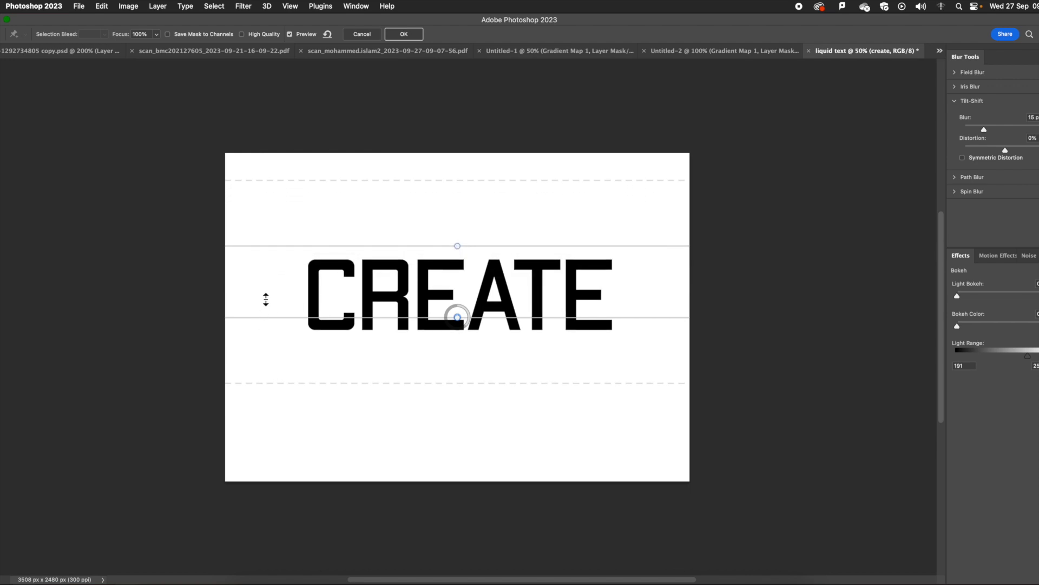
{"action": "left_click_drag", "start_coordinate": [289, 253], "coordinate": [284, 213]}
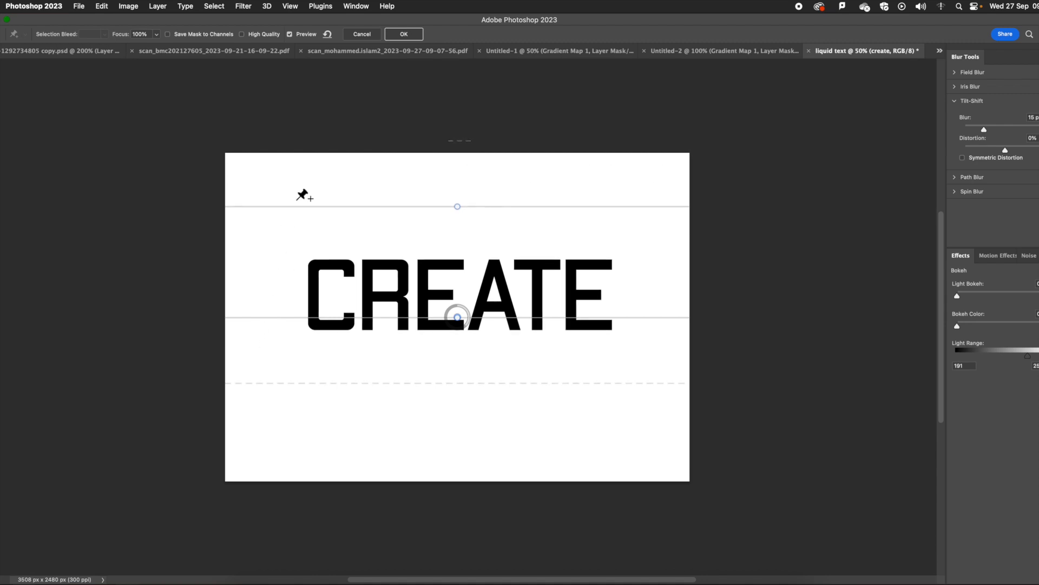
{"action": "left_click_drag", "start_coordinate": [294, 212], "coordinate": [290, 277]}
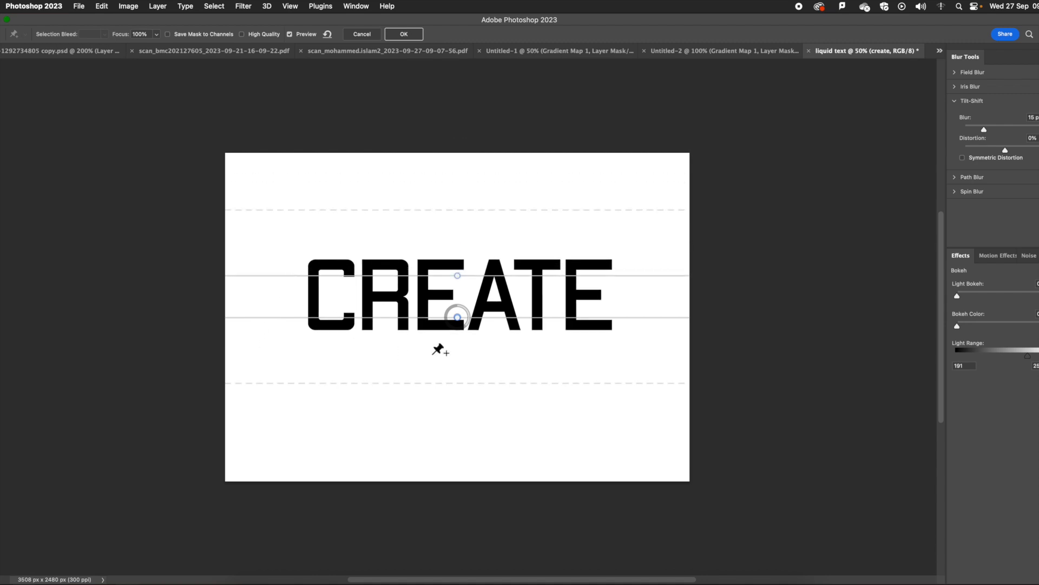
Step: Raise the Tilt-Shift blur to 191 px, then slant the focus band diagonally down towards the final E and apply the blur
{"action": "mouse_move", "coordinate": [465, 326]}
{"action": "left_mouse_down"}
{"action": "mouse_move", "coordinate": [438, 322]}
{"action": "mouse_move", "coordinate": [454, 325]}
{"action": "left_mouse_up"}
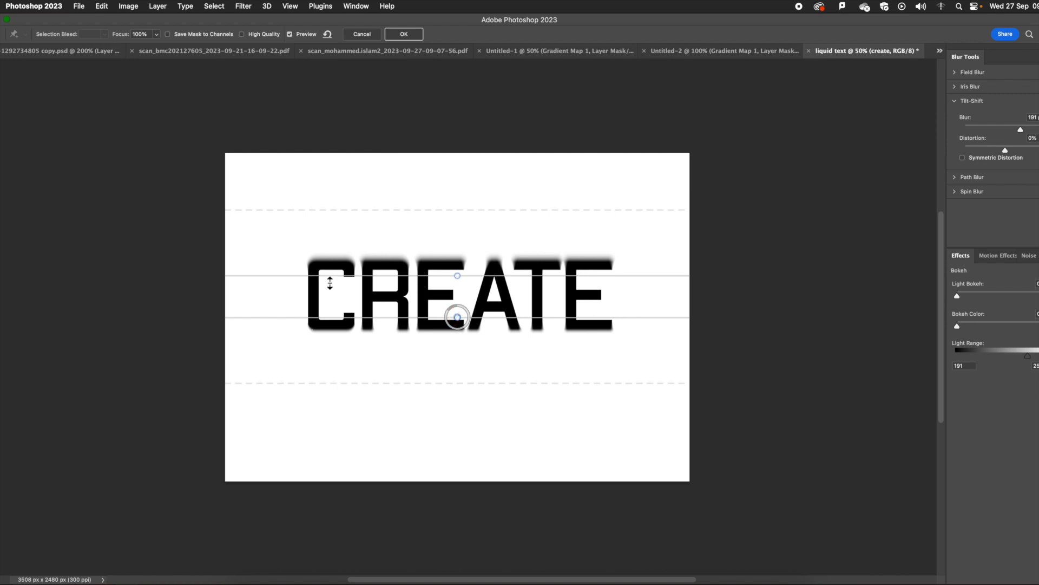
{"action": "left_click_drag", "start_coordinate": [329, 282], "coordinate": [329, 273]}
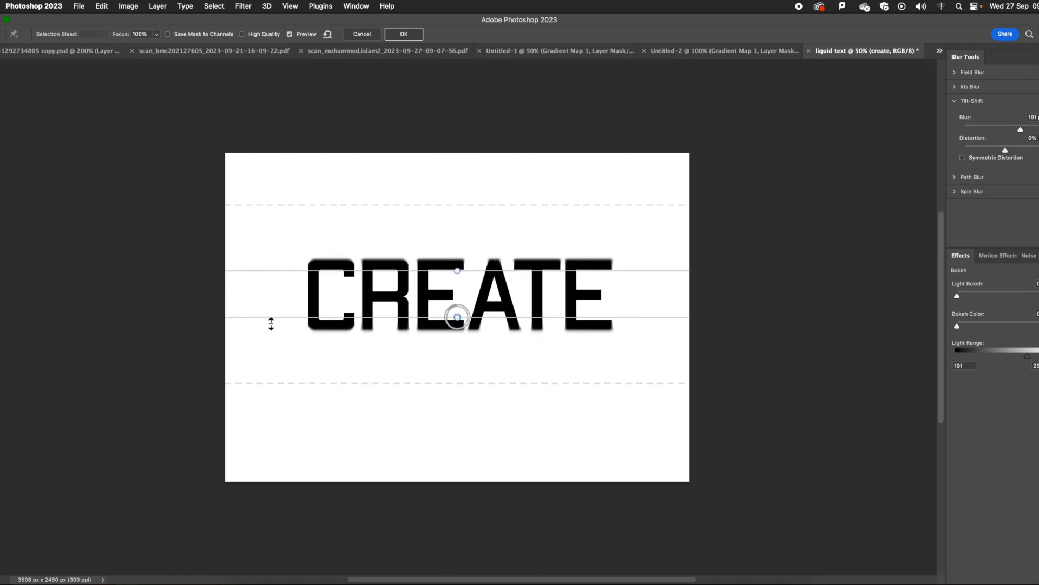
{"action": "left_click_drag", "start_coordinate": [280, 276], "coordinate": [281, 287]}
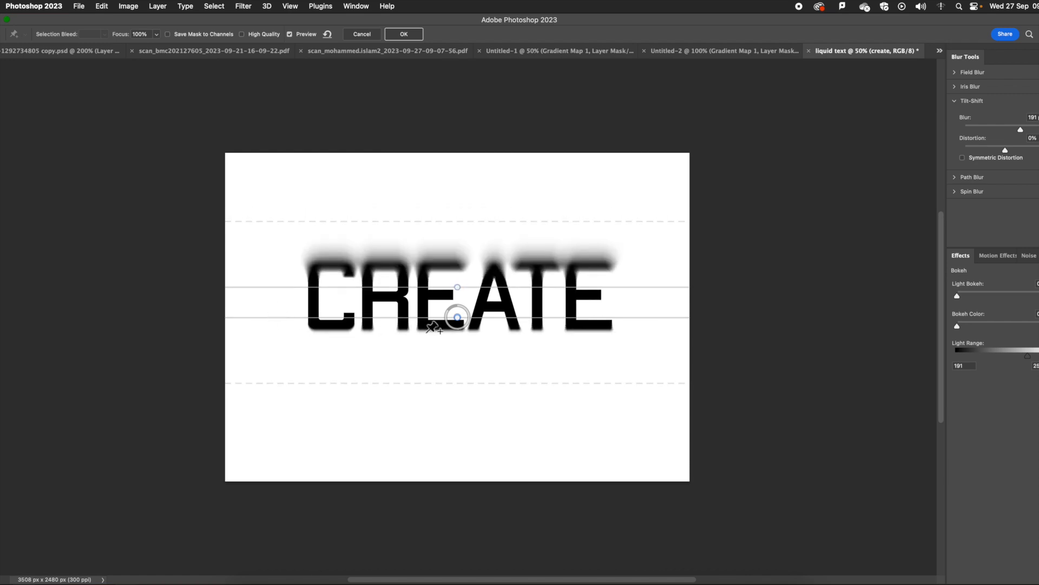
{"action": "mouse_move", "coordinate": [462, 289]}
{"action": "left_mouse_down"}
{"action": "mouse_move", "coordinate": [487, 294]}
{"action": "mouse_move", "coordinate": [463, 290]}
{"action": "left_mouse_up"}
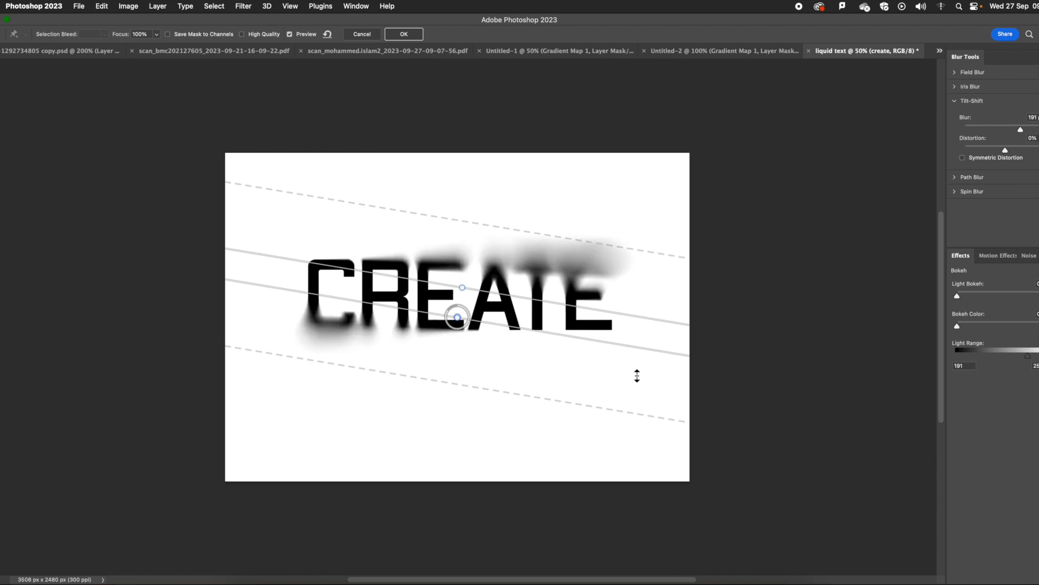
{"action": "left_click", "coordinate": [404, 35]}
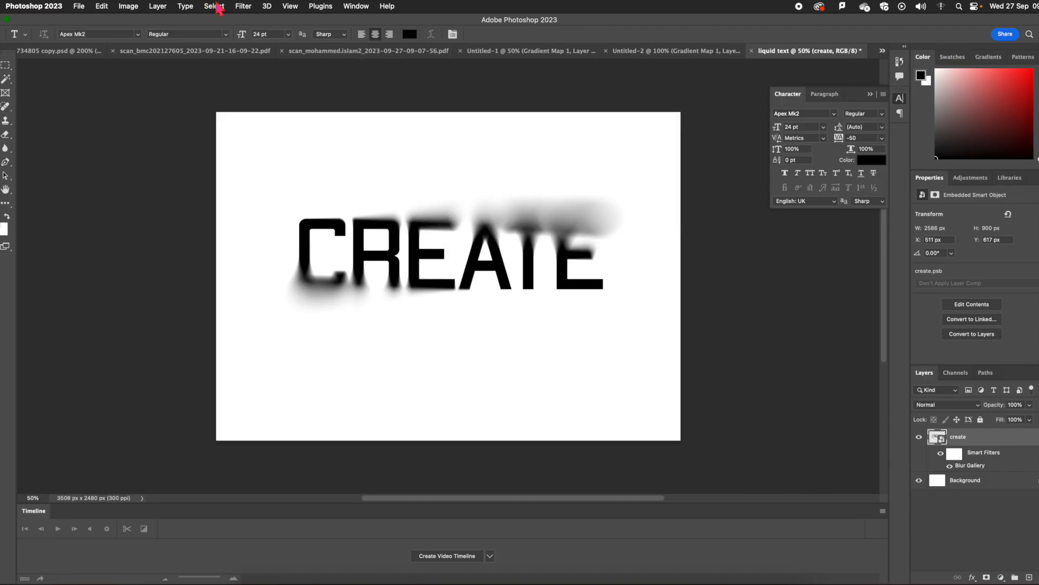
Step: Open the Liquify filter for the CREATE smart object with a brush size of 378 and pressure of 68
{"action": "left_click", "coordinate": [244, 7]}
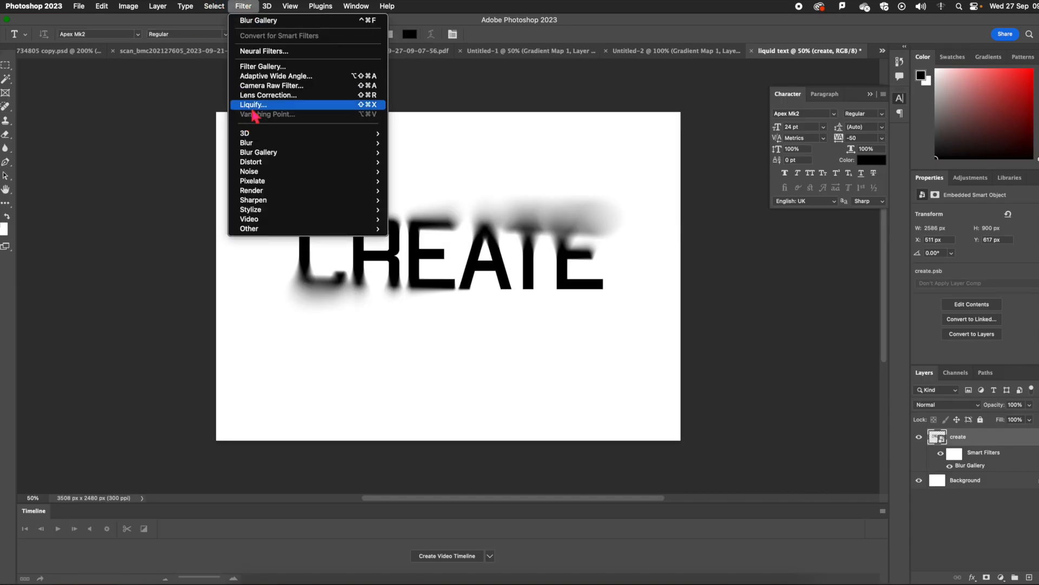
{"action": "left_click", "coordinate": [270, 108]}
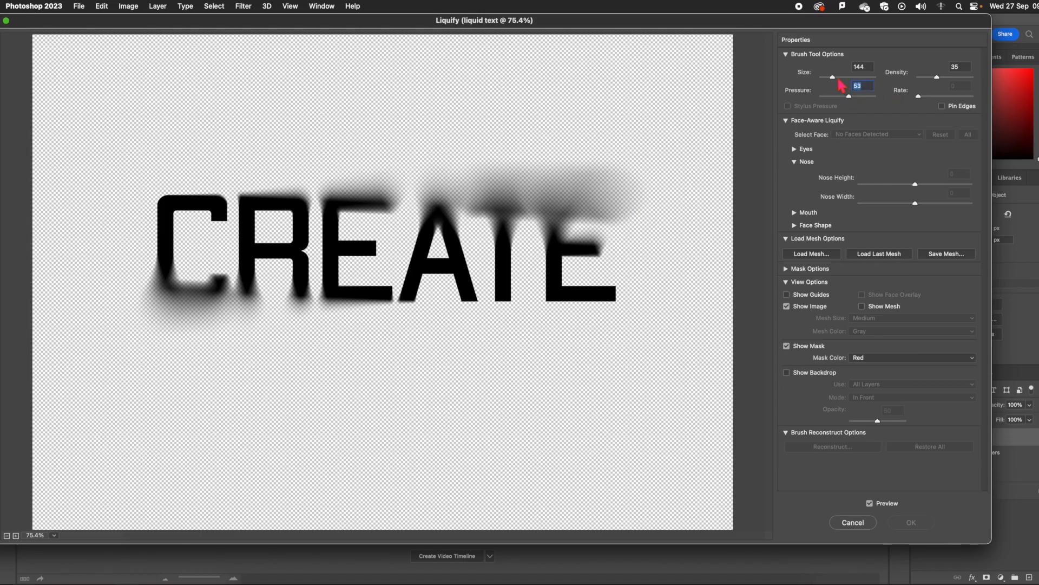
{"action": "left_click_drag", "start_coordinate": [832, 78], "coordinate": [851, 97]}
Step: Warp the letters into liquid spikes, pulling the upper edges upward and the lower edges of C, R and E downward, and apply Liquify
{"action": "left_click_drag", "start_coordinate": [587, 182], "coordinate": [608, 144]}
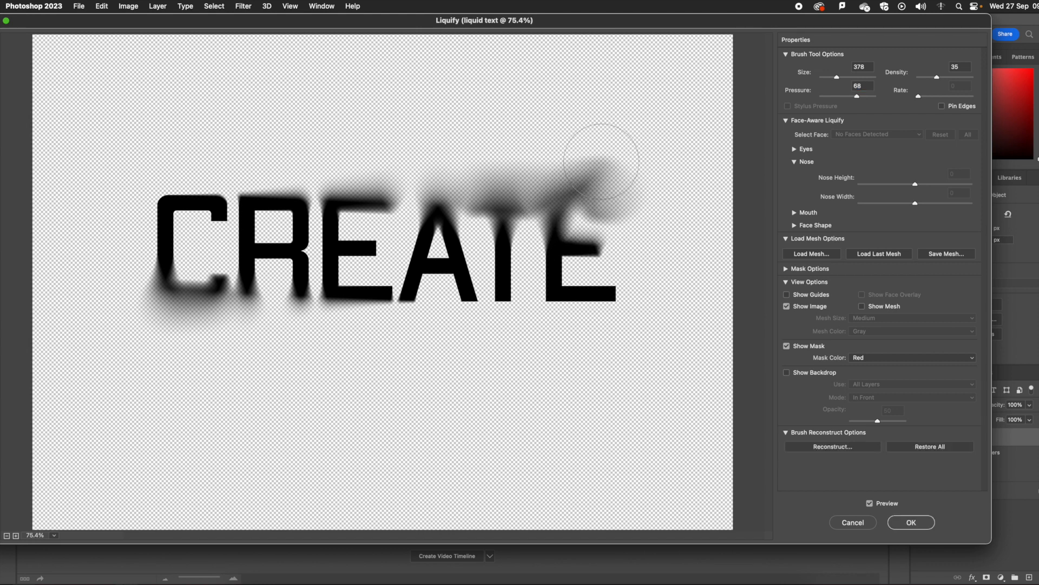
{"action": "left_click_drag", "start_coordinate": [475, 192], "coordinate": [464, 151]}
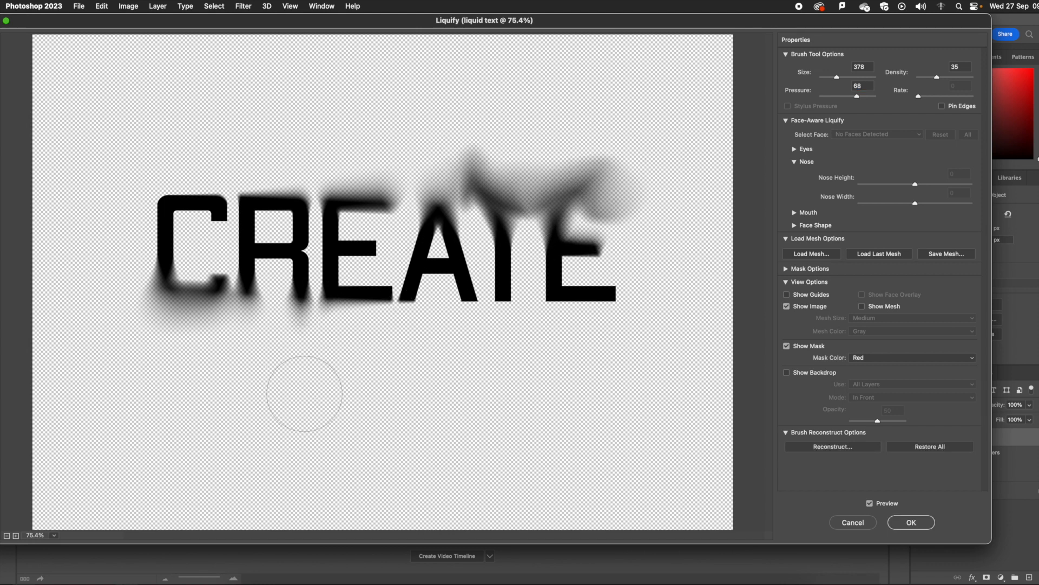
{"action": "left_click_drag", "start_coordinate": [352, 294], "coordinate": [325, 324]}
{"action": "left_click_drag", "start_coordinate": [297, 272], "coordinate": [287, 325]}
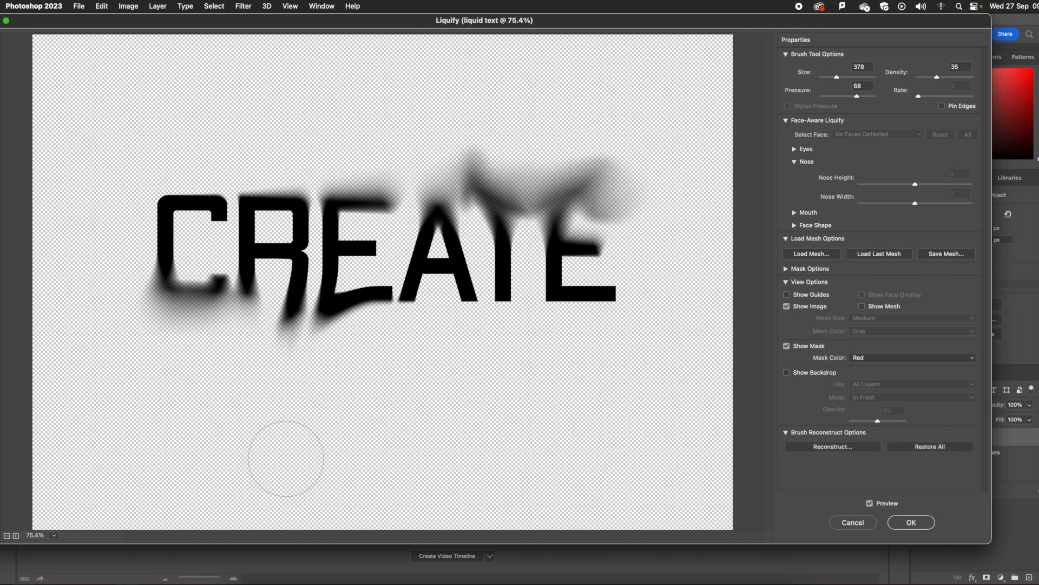
{"action": "left_click_drag", "start_coordinate": [167, 267], "coordinate": [116, 346]}
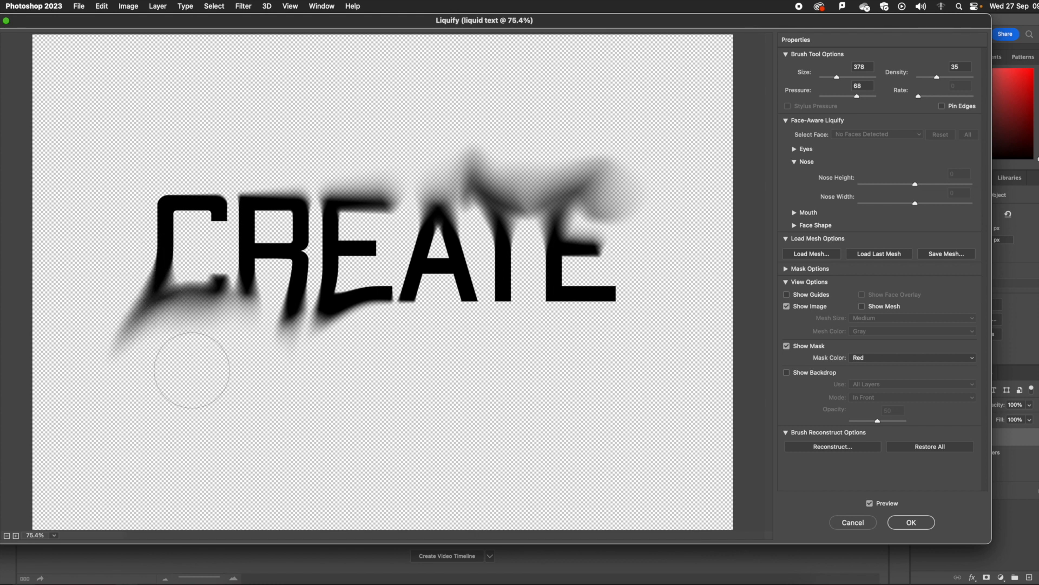
{"action": "left_click_drag", "start_coordinate": [258, 286], "coordinate": [257, 355]}
{"action": "left_click_drag", "start_coordinate": [287, 315], "coordinate": [295, 423]}
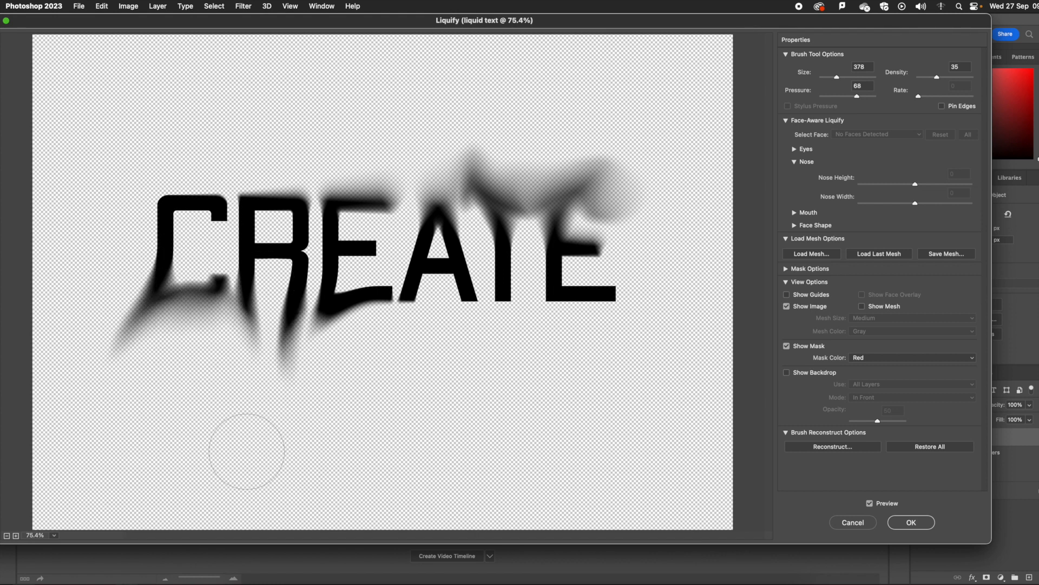
{"action": "left_click_drag", "start_coordinate": [364, 199], "coordinate": [303, 106]}
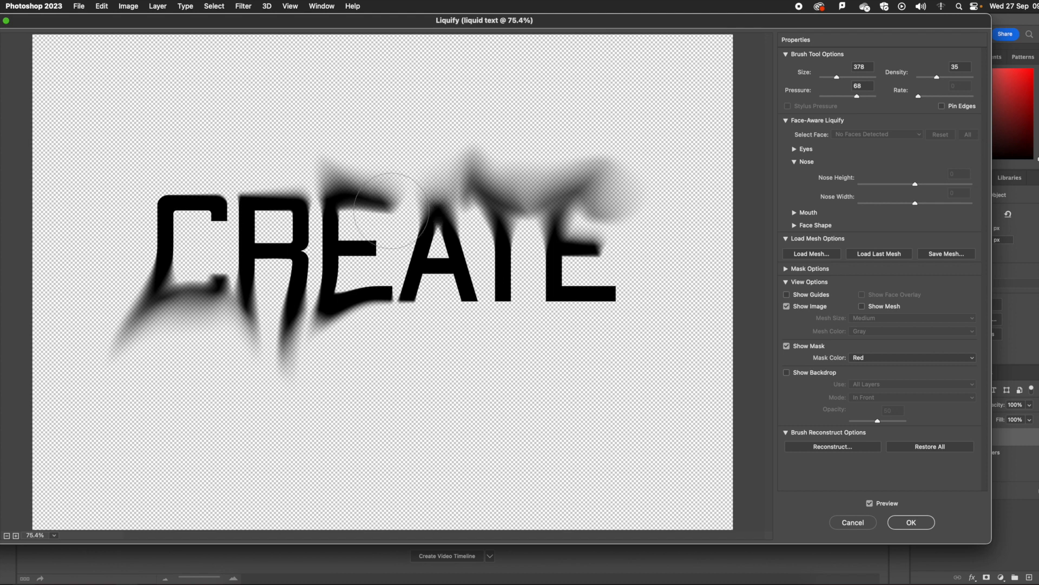
{"action": "left_click_drag", "start_coordinate": [393, 215], "coordinate": [287, 129]}
{"action": "left_click_drag", "start_coordinate": [495, 222], "coordinate": [480, 103]}
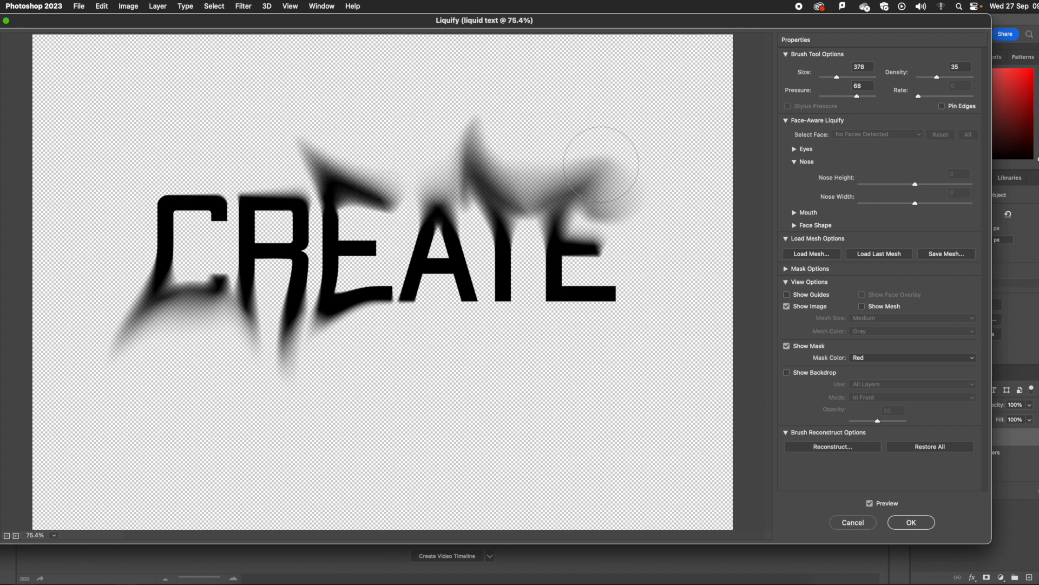
{"action": "left_click_drag", "start_coordinate": [591, 181], "coordinate": [585, 89]}
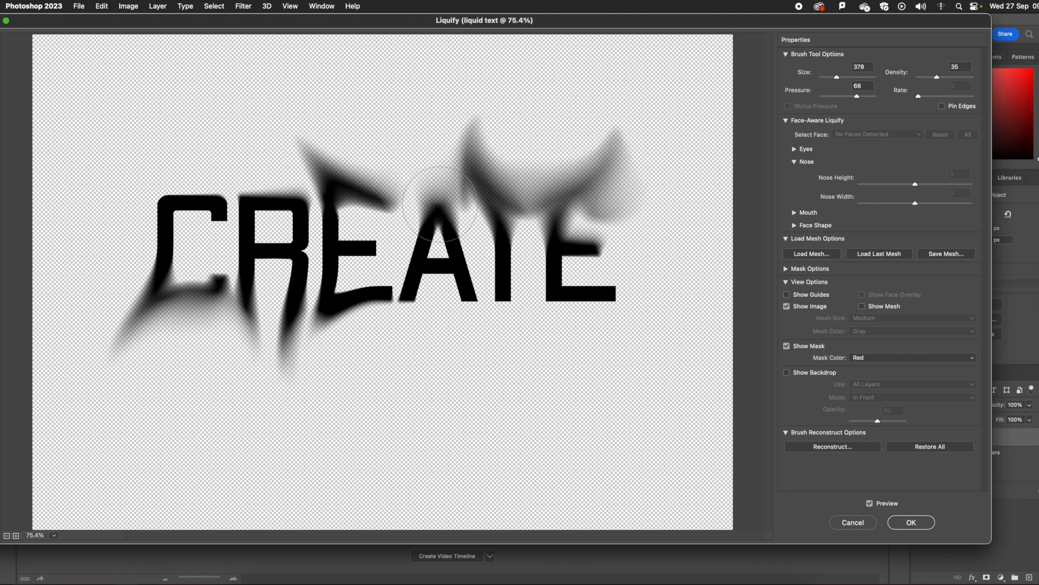
{"action": "left_click_drag", "start_coordinate": [431, 198], "coordinate": [436, 136]}
{"action": "left_click_drag", "start_coordinate": [599, 256], "coordinate": [648, 286]}
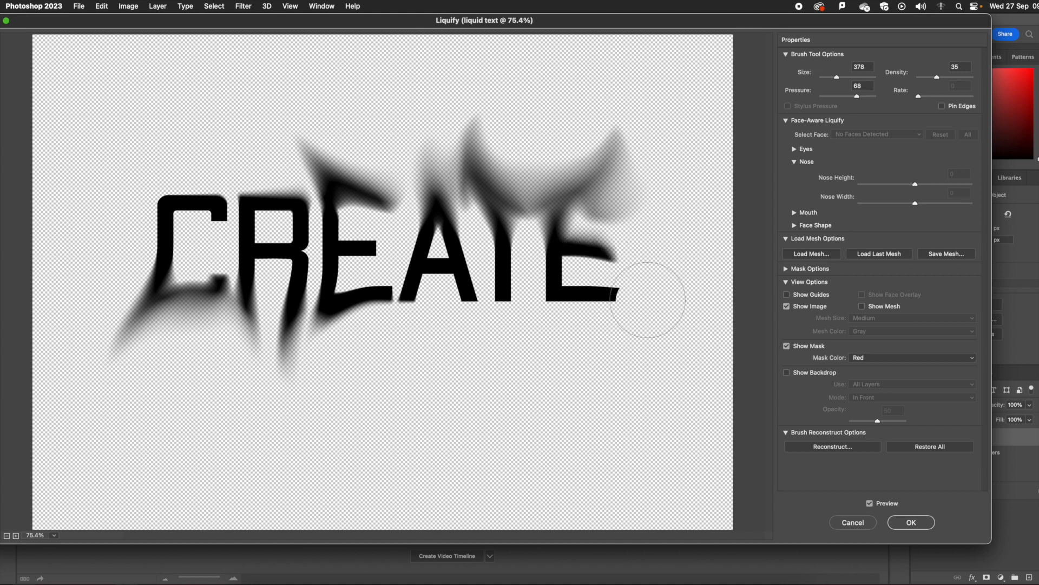
{"action": "left_click_drag", "start_coordinate": [311, 222], "coordinate": [285, 187]}
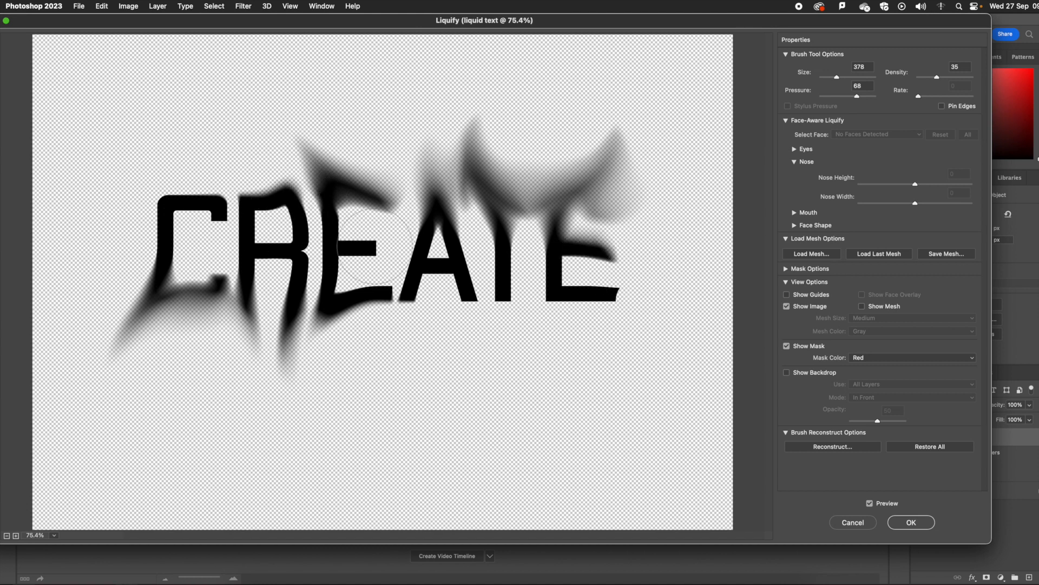
{"action": "left_click_drag", "start_coordinate": [593, 329], "coordinate": [628, 341]}
{"action": "left_click", "coordinate": [910, 523]}
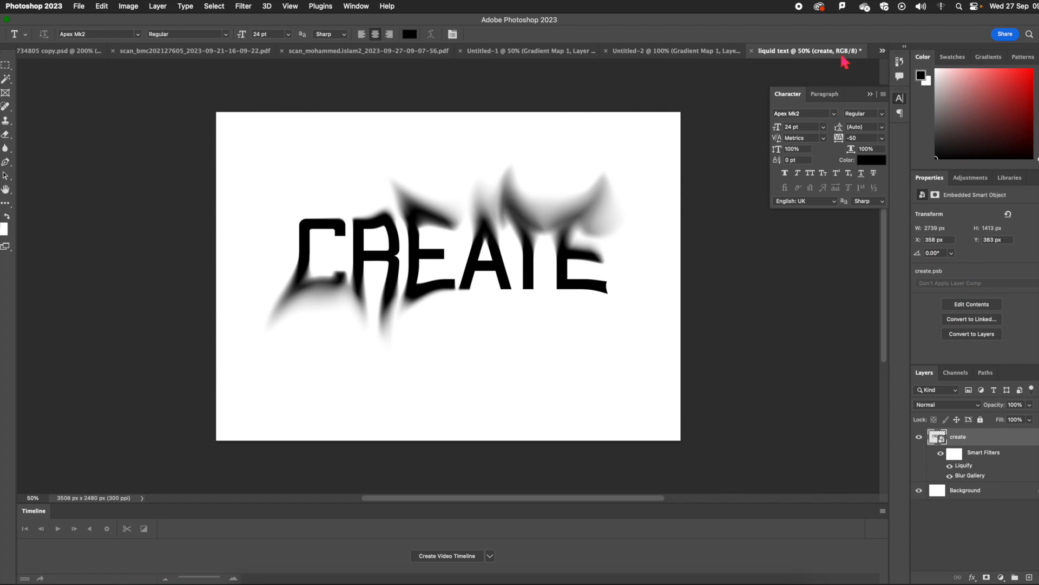
Step: Add a Gradient Map adjustment layer above the CREATE layer and reverse its gradient
{"action": "left_click", "coordinate": [978, 178]}
{"action": "scroll", "coordinate": [982, 295], "scroll_direction": "down", "scroll_amount": 2}
{"action": "left_click", "coordinate": [952, 274]}
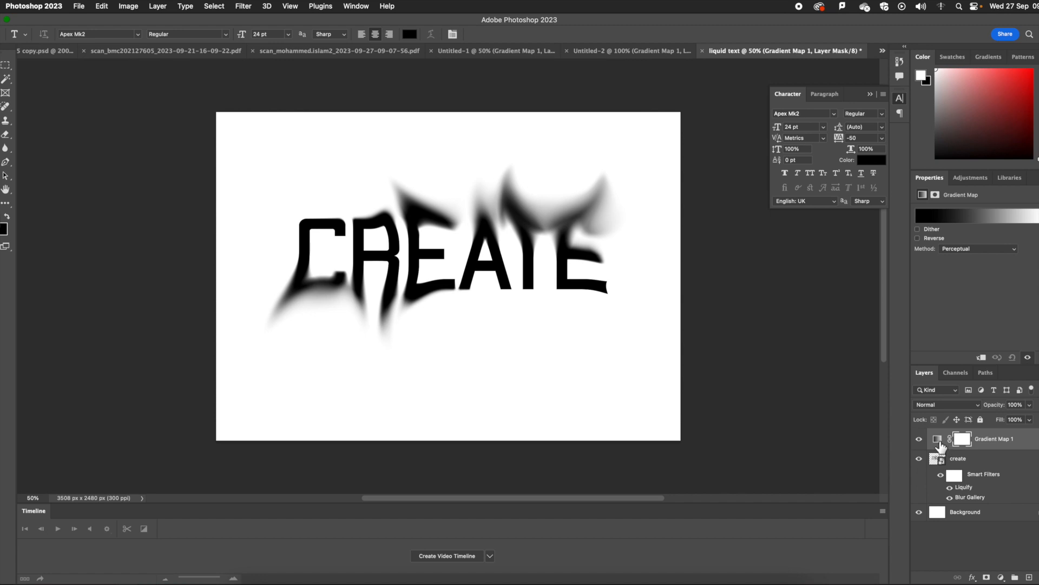
{"action": "left_click", "coordinate": [918, 238]}
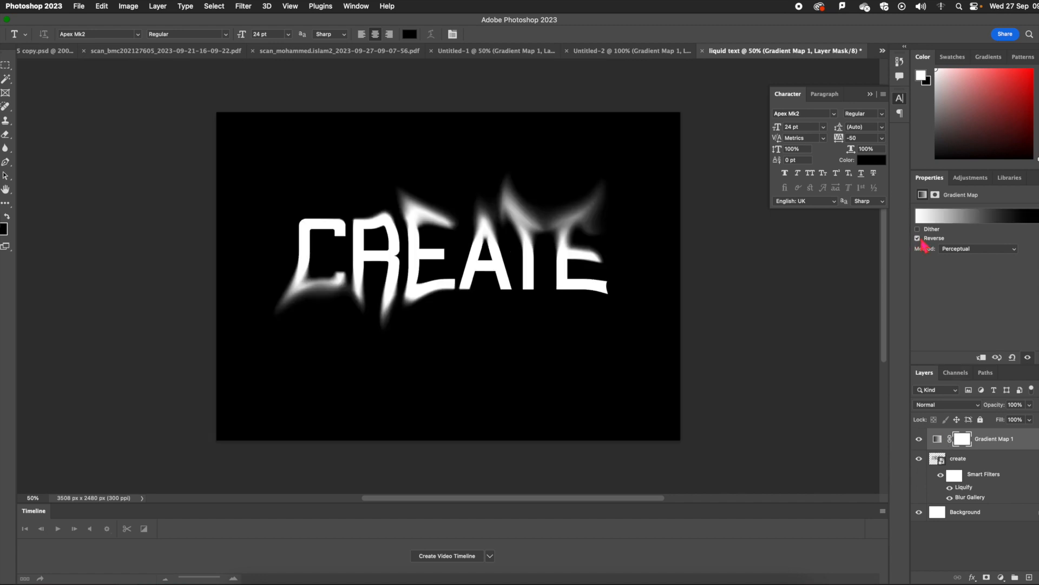
Step: Try the Linear and Classic methods on the gradient map and return it to Perceptual
{"action": "left_click", "coordinate": [958, 250]}
{"action": "left_click", "coordinate": [963, 263]}
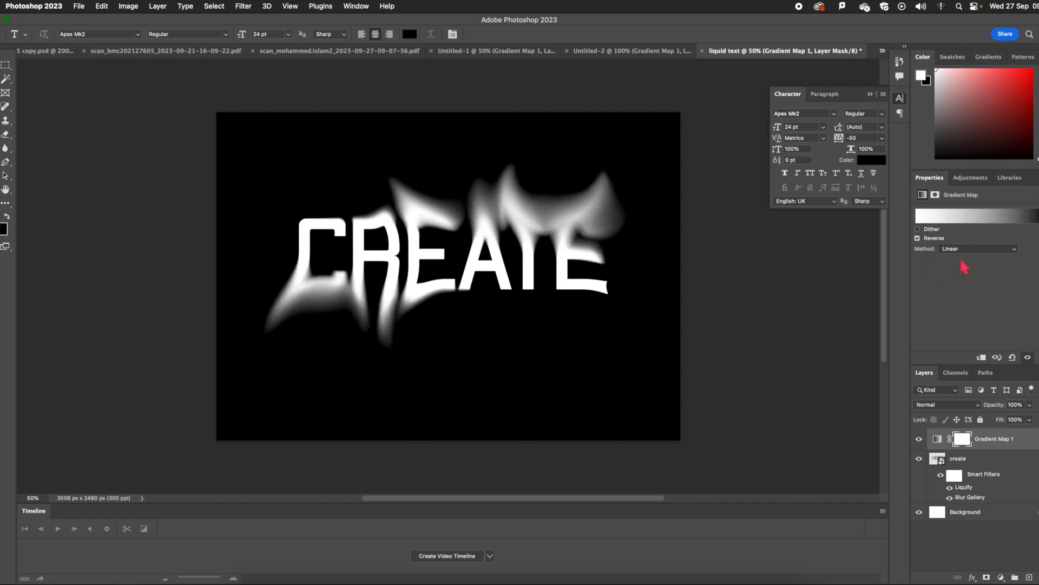
{"action": "left_click", "coordinate": [966, 255]}
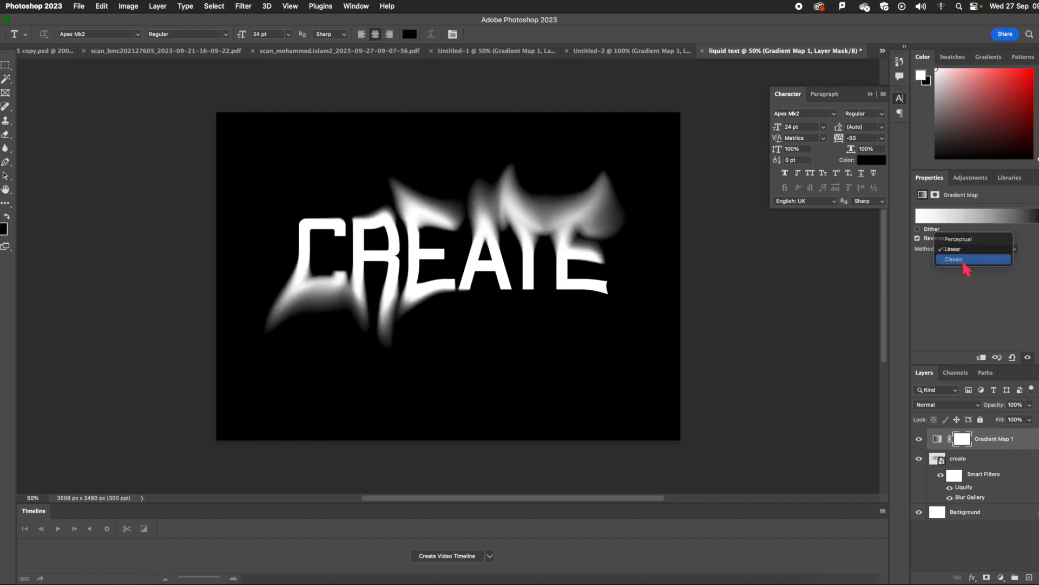
{"action": "left_click", "coordinate": [966, 259]}
{"action": "left_click", "coordinate": [967, 256]}
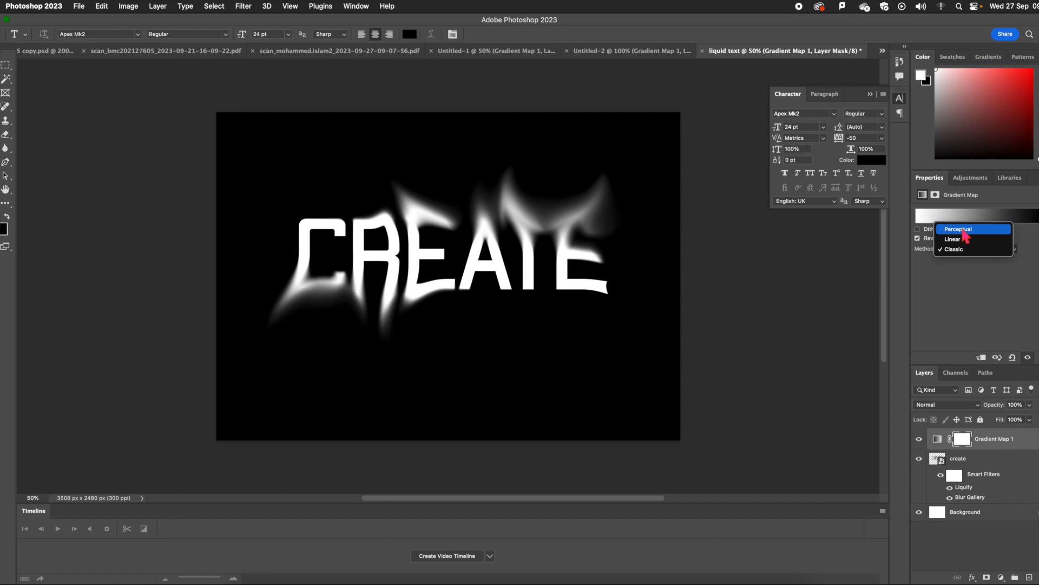
{"action": "left_click", "coordinate": [963, 231]}
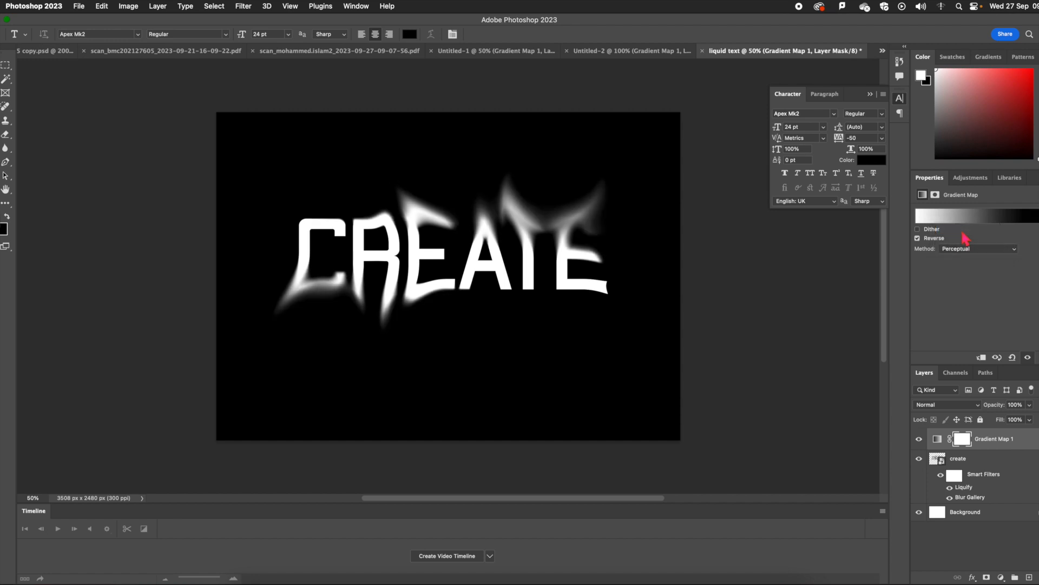
Step: Open the gradient map's gradient for editing and add a dark purple (1b0235) colour stop at location 13%
{"action": "left_click", "coordinate": [929, 217]}
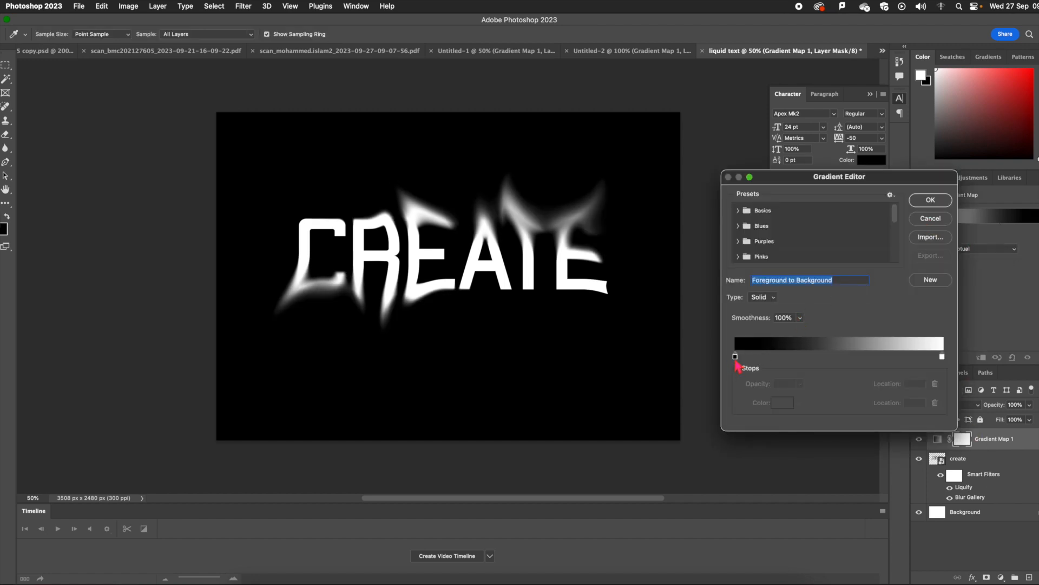
{"action": "left_click", "coordinate": [761, 356]}
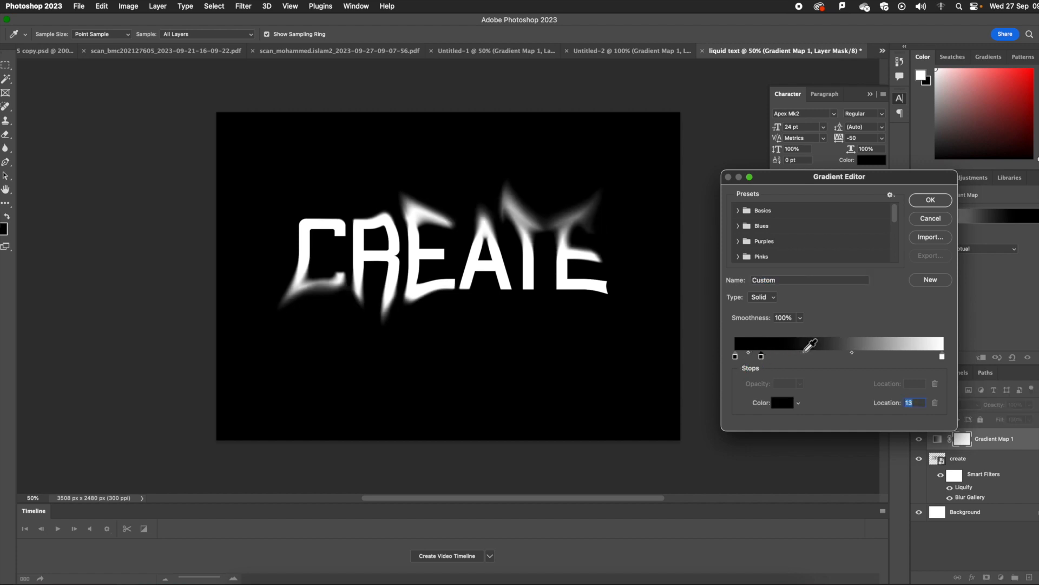
{"action": "double_click", "coordinate": [761, 356]}
{"action": "left_click", "coordinate": [436, 260]}
{"action": "left_click_drag", "start_coordinate": [436, 260], "coordinate": [499, 207]}
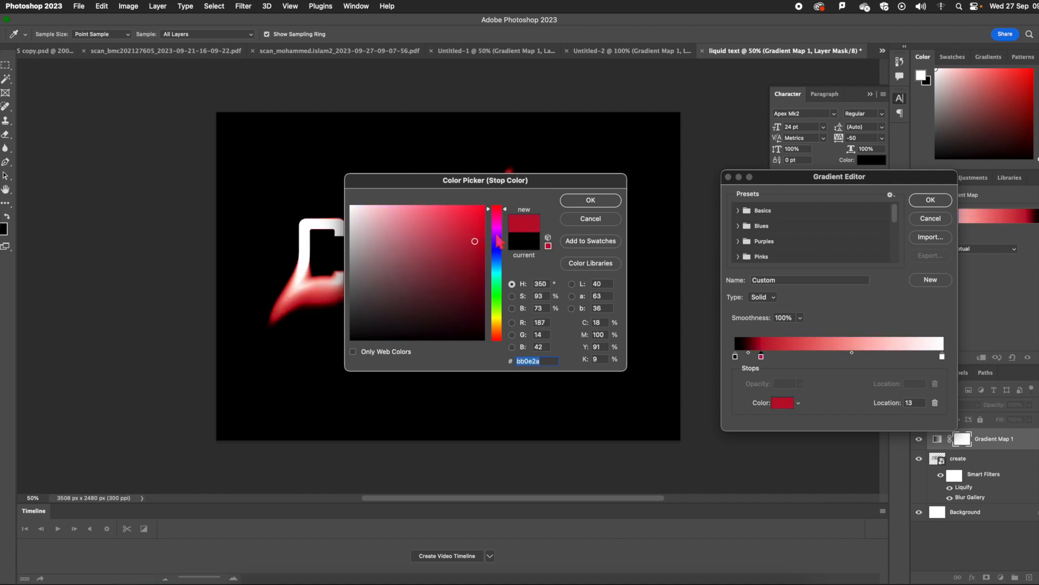
{"action": "left_click", "coordinate": [497, 239]}
{"action": "left_click", "coordinate": [481, 275]}
{"action": "left_click_drag", "start_coordinate": [480, 275], "coordinate": [480, 312]}
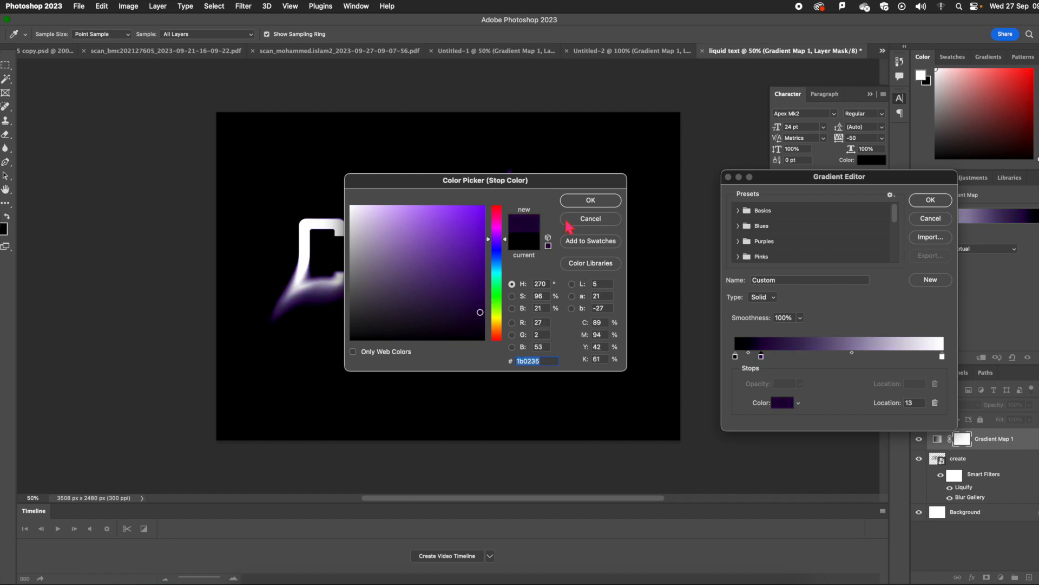
{"action": "left_click", "coordinate": [585, 209]}
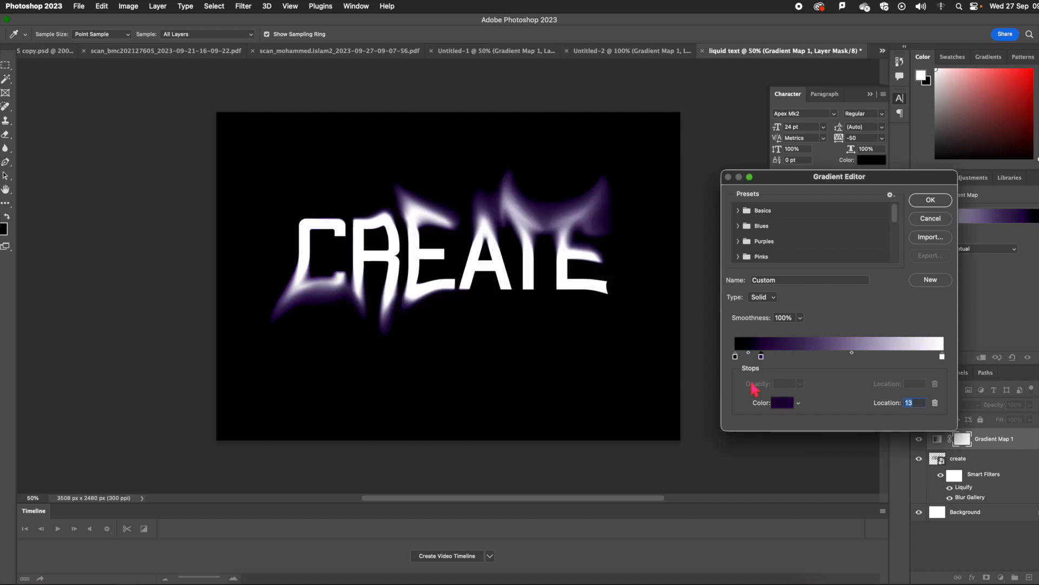
Step: Add another colour stop at location 28% of the gradient and colour it bright green (1ff80f)
{"action": "left_click", "coordinate": [794, 357]}
{"action": "double_click", "coordinate": [794, 357]}
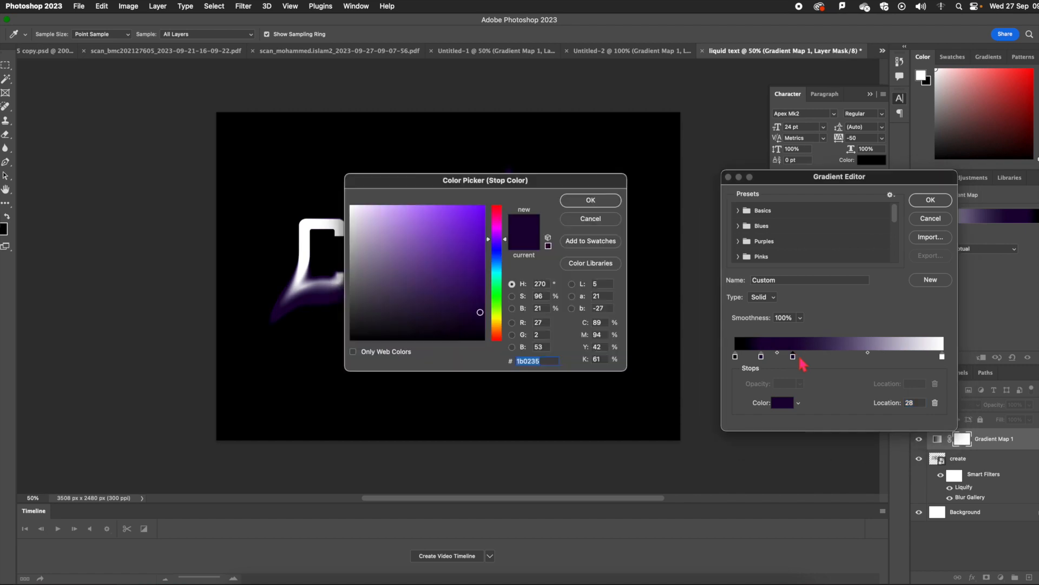
{"action": "left_click_drag", "start_coordinate": [497, 318], "coordinate": [498, 298]}
{"action": "left_click", "coordinate": [469, 223]}
{"action": "left_click", "coordinate": [477, 209]}
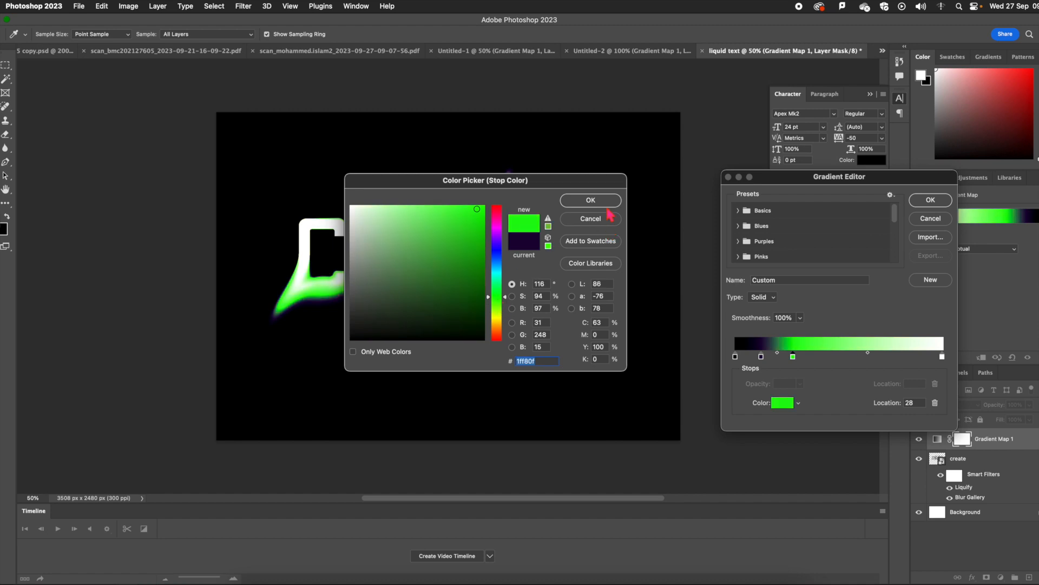
{"action": "left_click", "coordinate": [602, 201]}
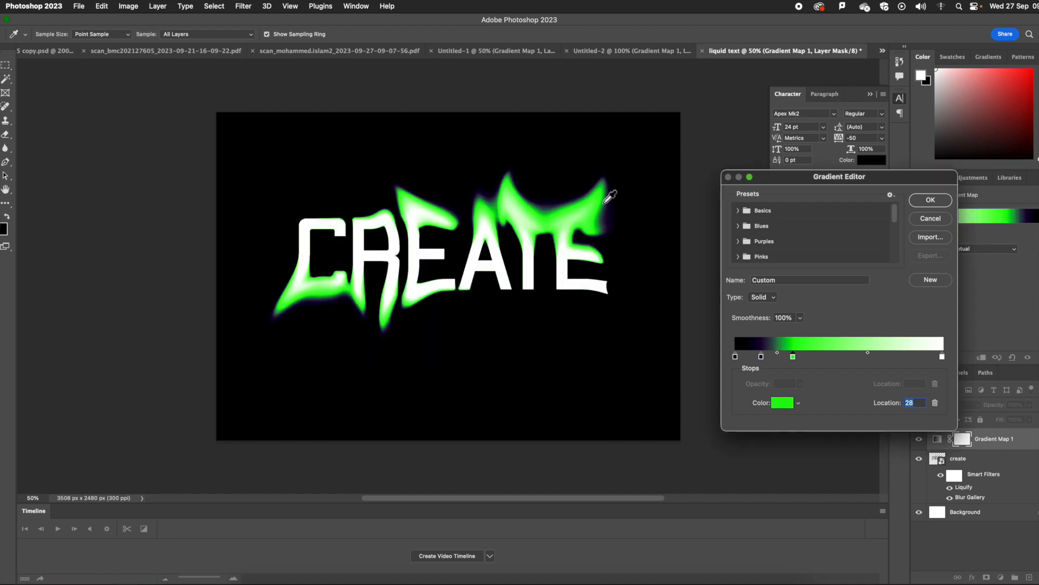
Step: Recolour the gradient stop at location 28% to a bright, fully saturated lime yellow
{"action": "double_click", "coordinate": [794, 358]}
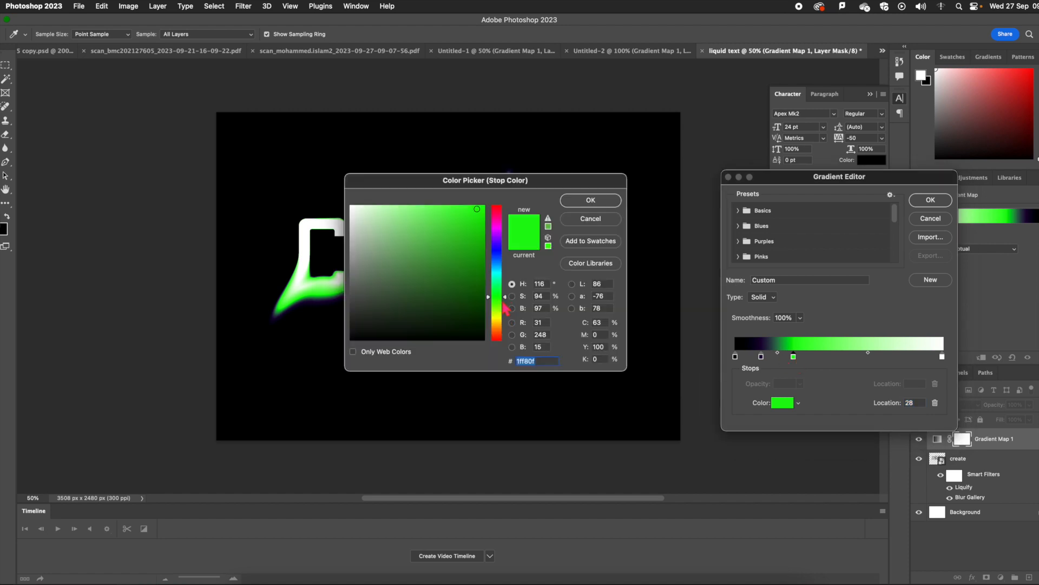
{"action": "left_click_drag", "start_coordinate": [499, 306], "coordinate": [499, 315]}
{"action": "left_click", "coordinate": [484, 214]}
{"action": "left_click", "coordinate": [590, 202]}
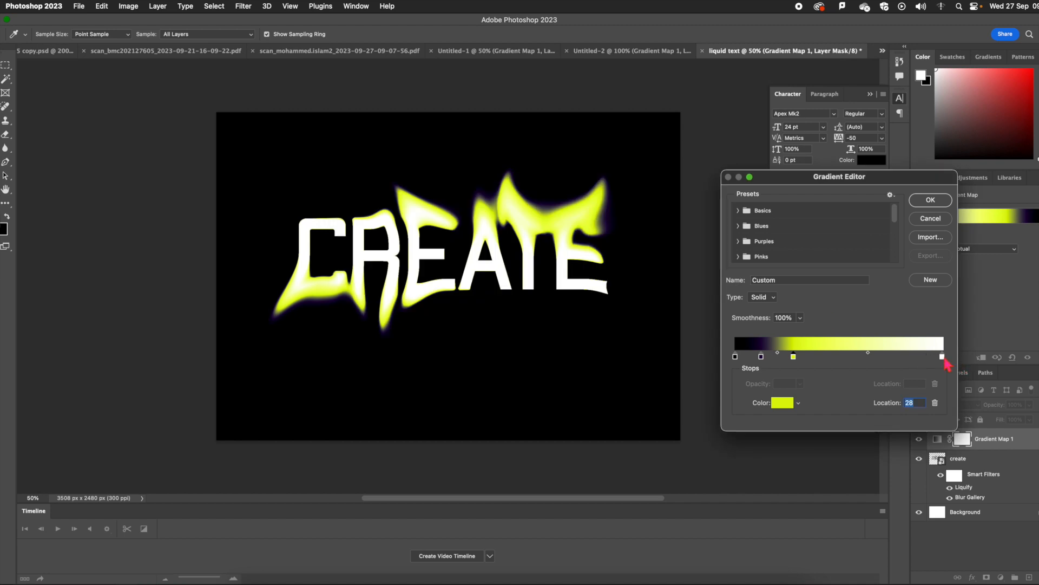
Step: Change the white end stop at location 100% of the gradient to black (000000)
{"action": "double_click", "coordinate": [942, 358]}
{"action": "left_click_drag", "start_coordinate": [425, 282], "coordinate": [487, 363]}
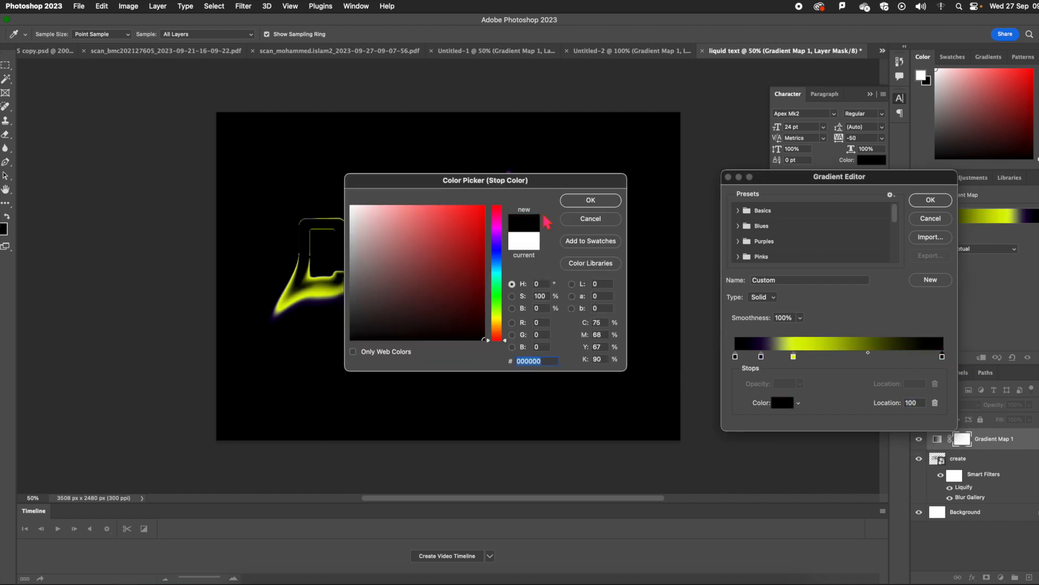
{"action": "left_click", "coordinate": [616, 202]}
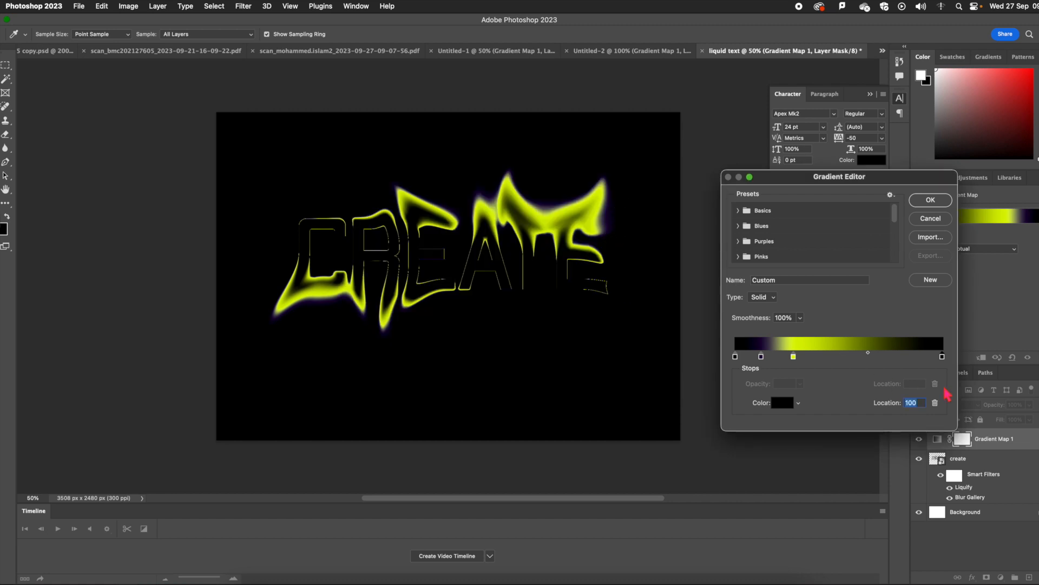
Step: Add a colour stop at location 70% of the gradient and colour it bright red (ec1515)
{"action": "left_click", "coordinate": [880, 357]}
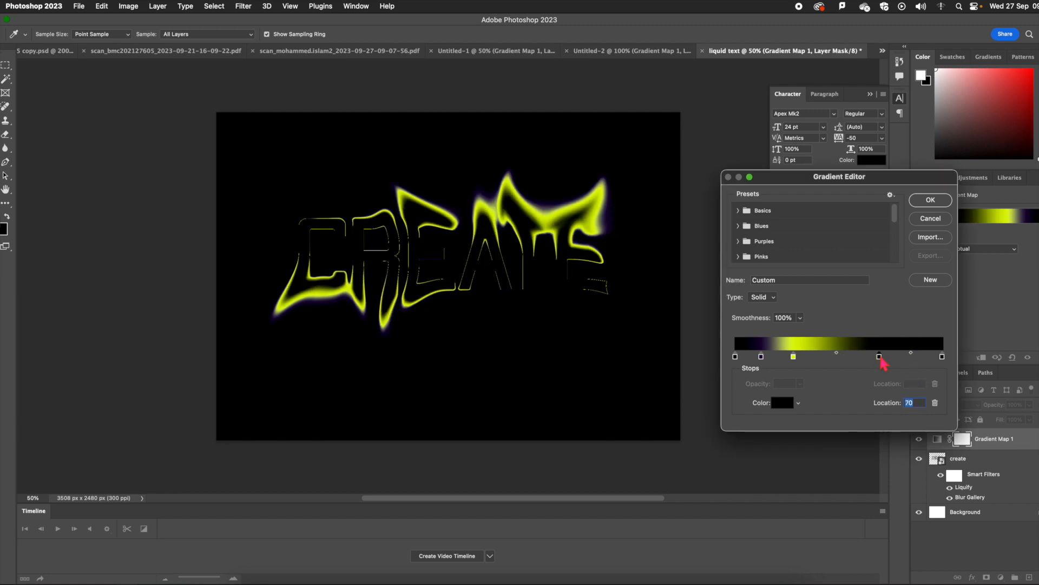
{"action": "double_click", "coordinate": [881, 357]}
{"action": "left_click", "coordinate": [474, 231]}
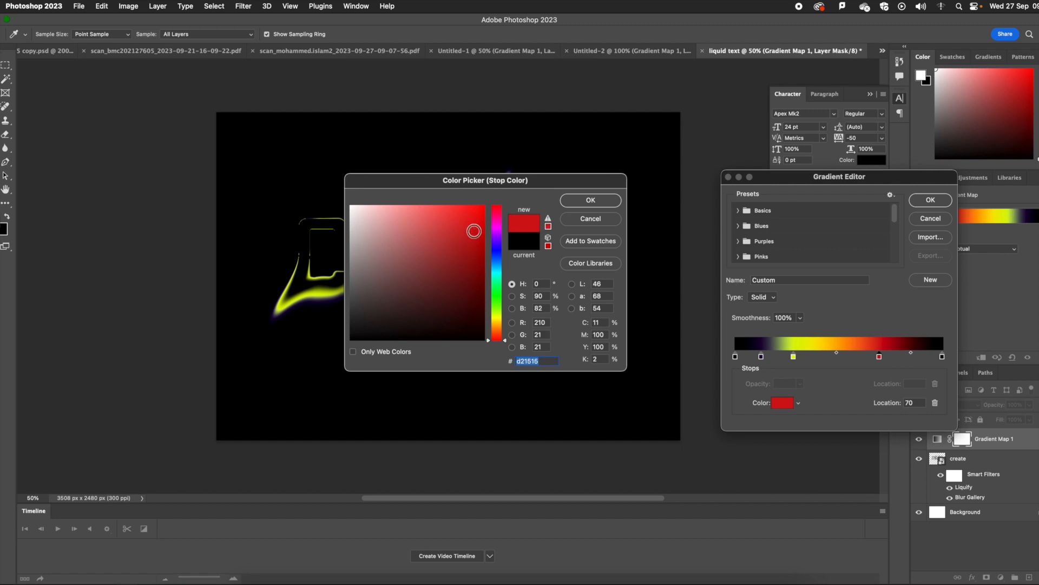
{"action": "left_click_drag", "start_coordinate": [474, 231], "coordinate": [483, 222]}
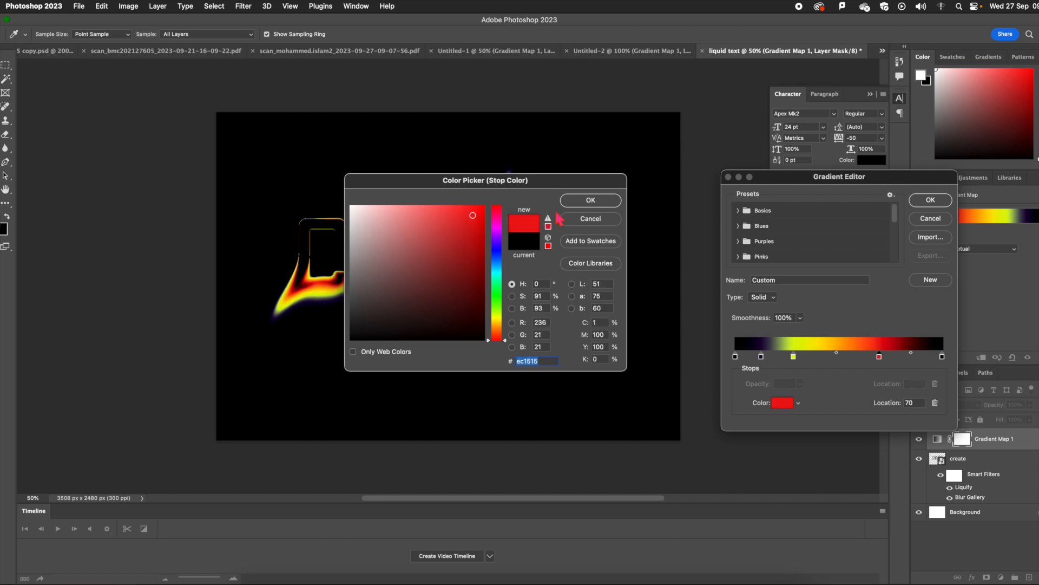
{"action": "left_click", "coordinate": [590, 202]}
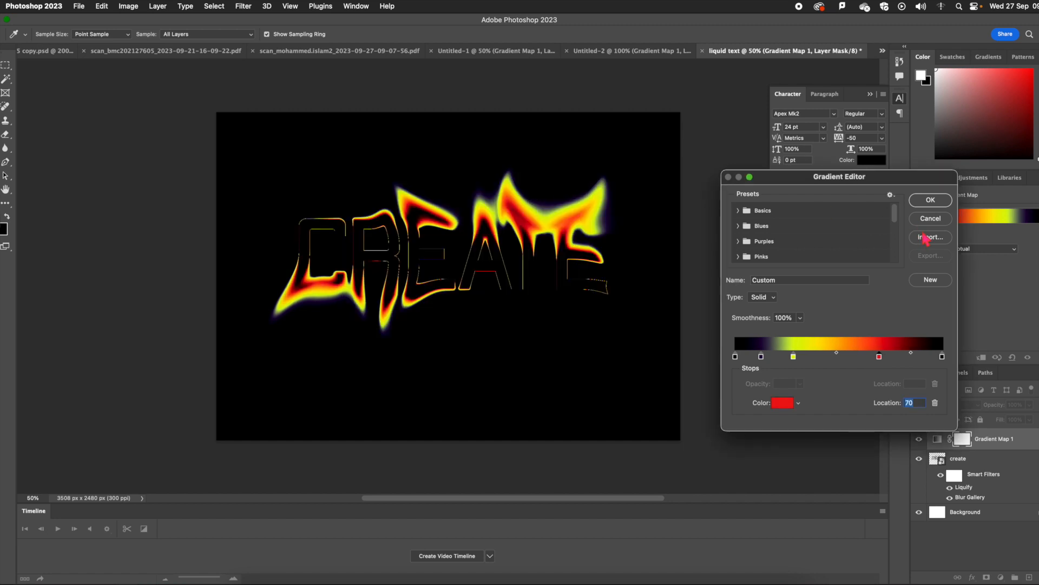
Step: Move the red stop to location 65% and the yellow stop to 35%, and apply the edited gradient
{"action": "left_click", "coordinate": [839, 354]}
{"action": "mouse_move", "coordinate": [880, 357]}
{"action": "left_mouse_down"}
{"action": "mouse_move", "coordinate": [866, 356]}
{"action": "mouse_move", "coordinate": [929, 357]}
{"action": "mouse_move", "coordinate": [871, 358]}
{"action": "left_mouse_up"}
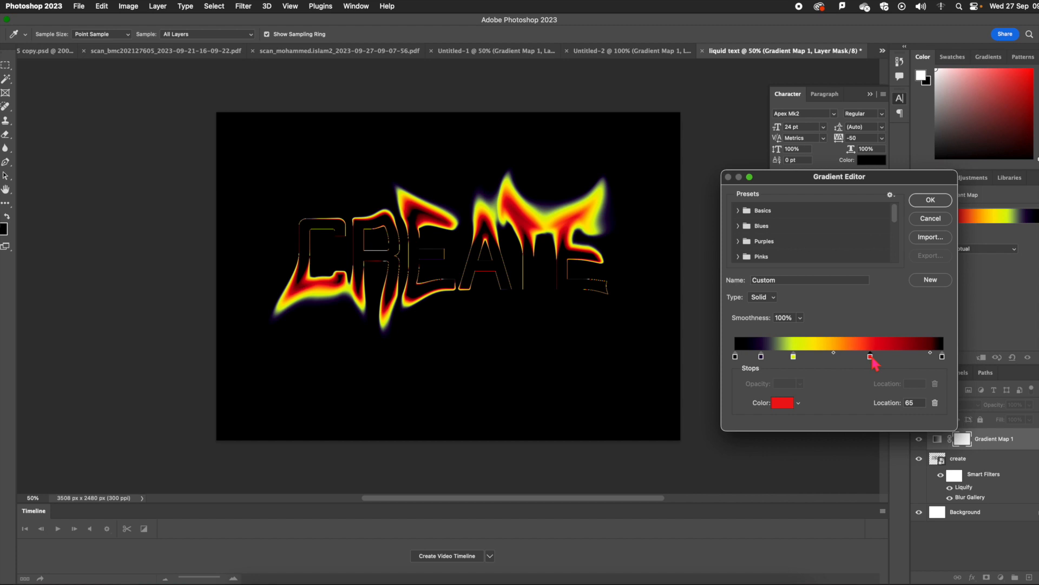
{"action": "left_click_drag", "start_coordinate": [794, 358], "coordinate": [810, 365]}
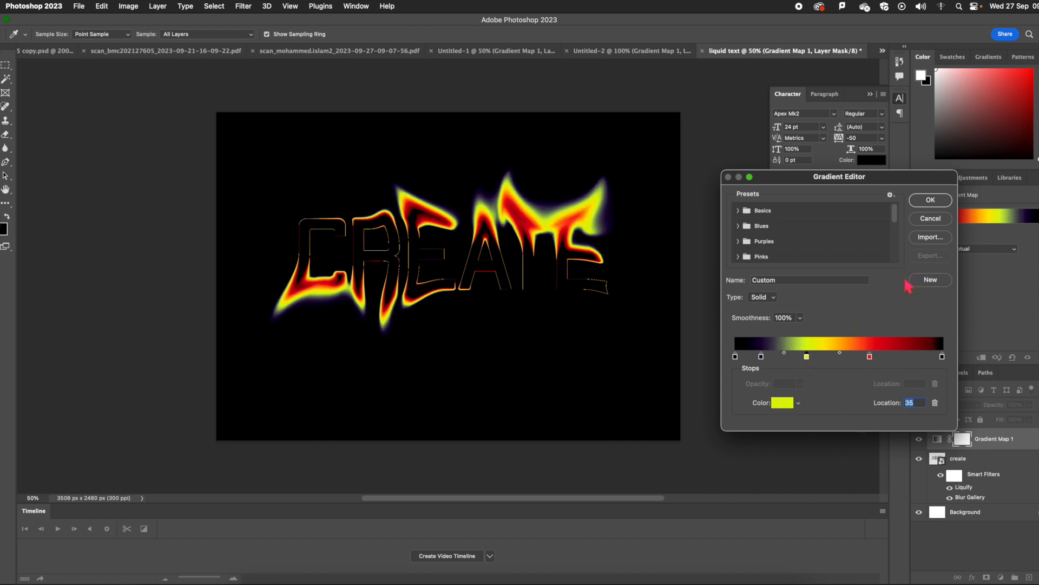
{"action": "left_click", "coordinate": [949, 201]}
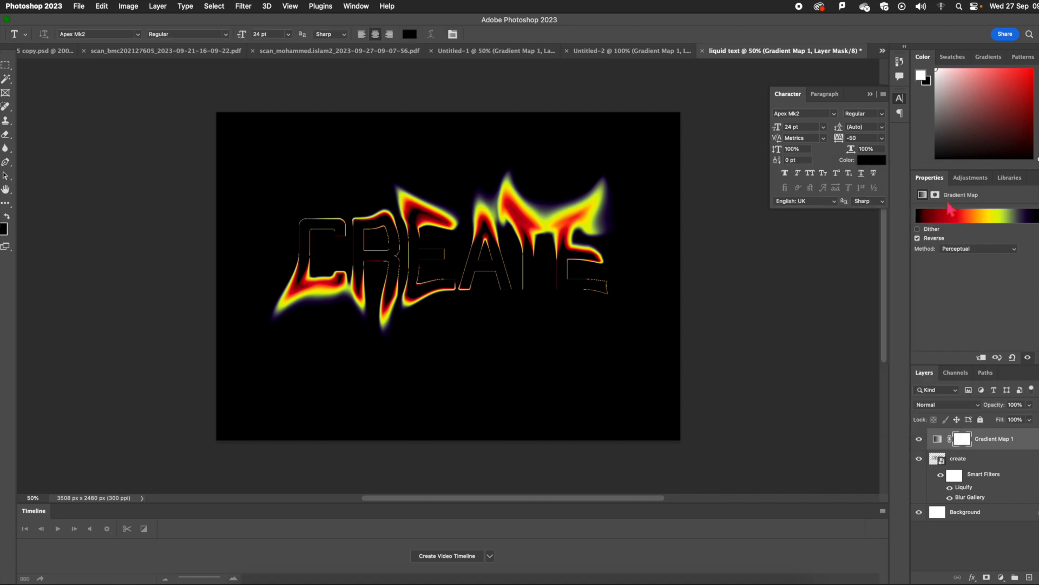
Step: Preview blend modes such as Overlay and Color Dodge on the Gradient Map 1 layer and keep it on Normal
{"action": "left_click", "coordinate": [948, 406]}
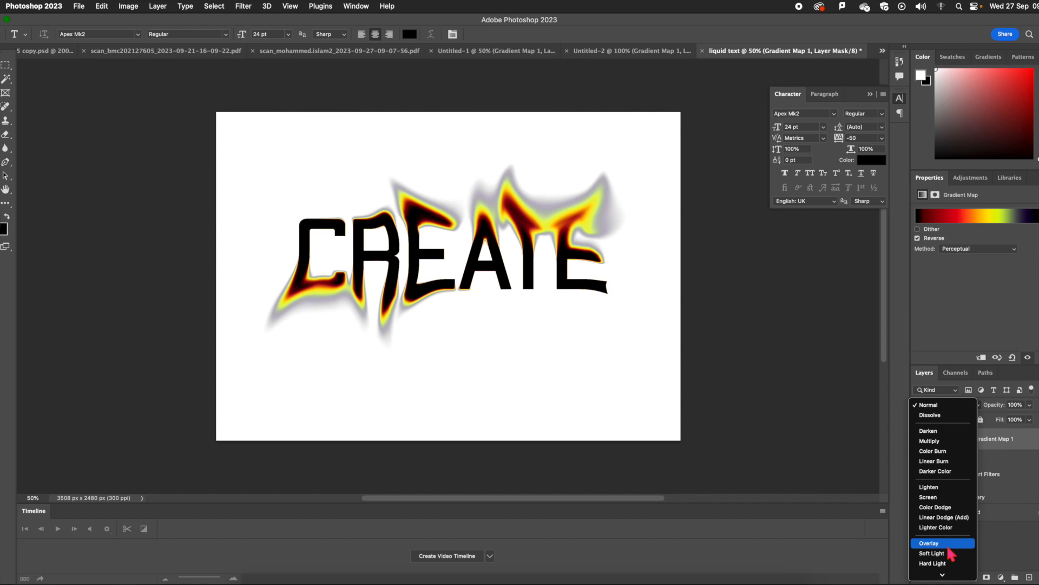
{"action": "mouse_move", "coordinate": [948, 576]}
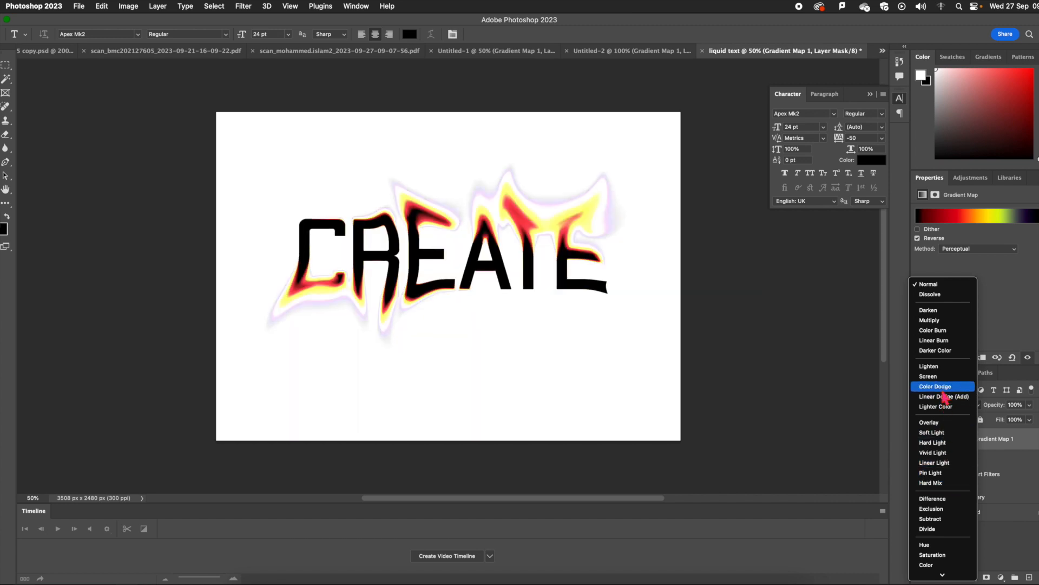
{"action": "left_click", "coordinate": [929, 283]}
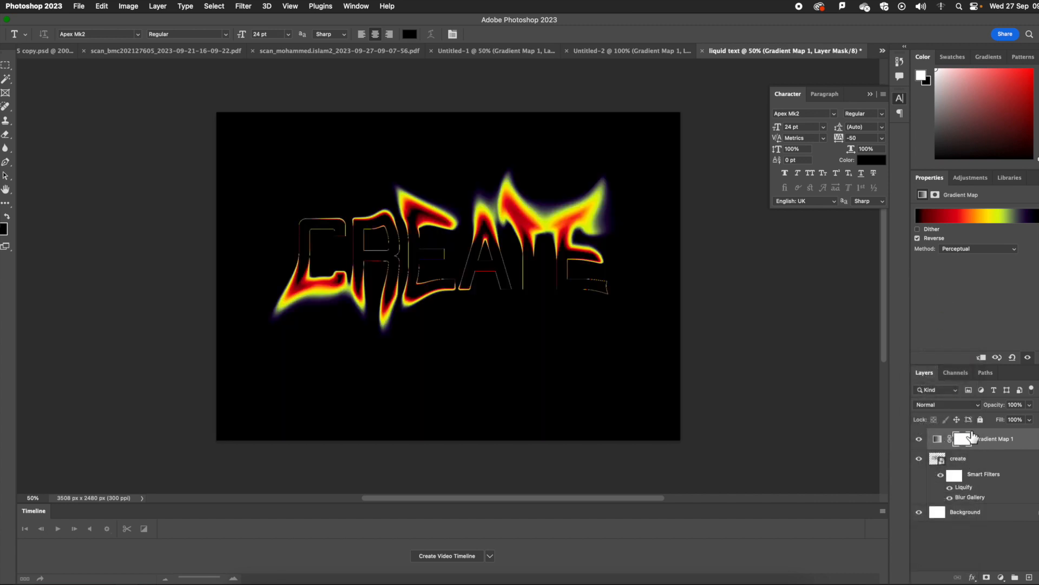